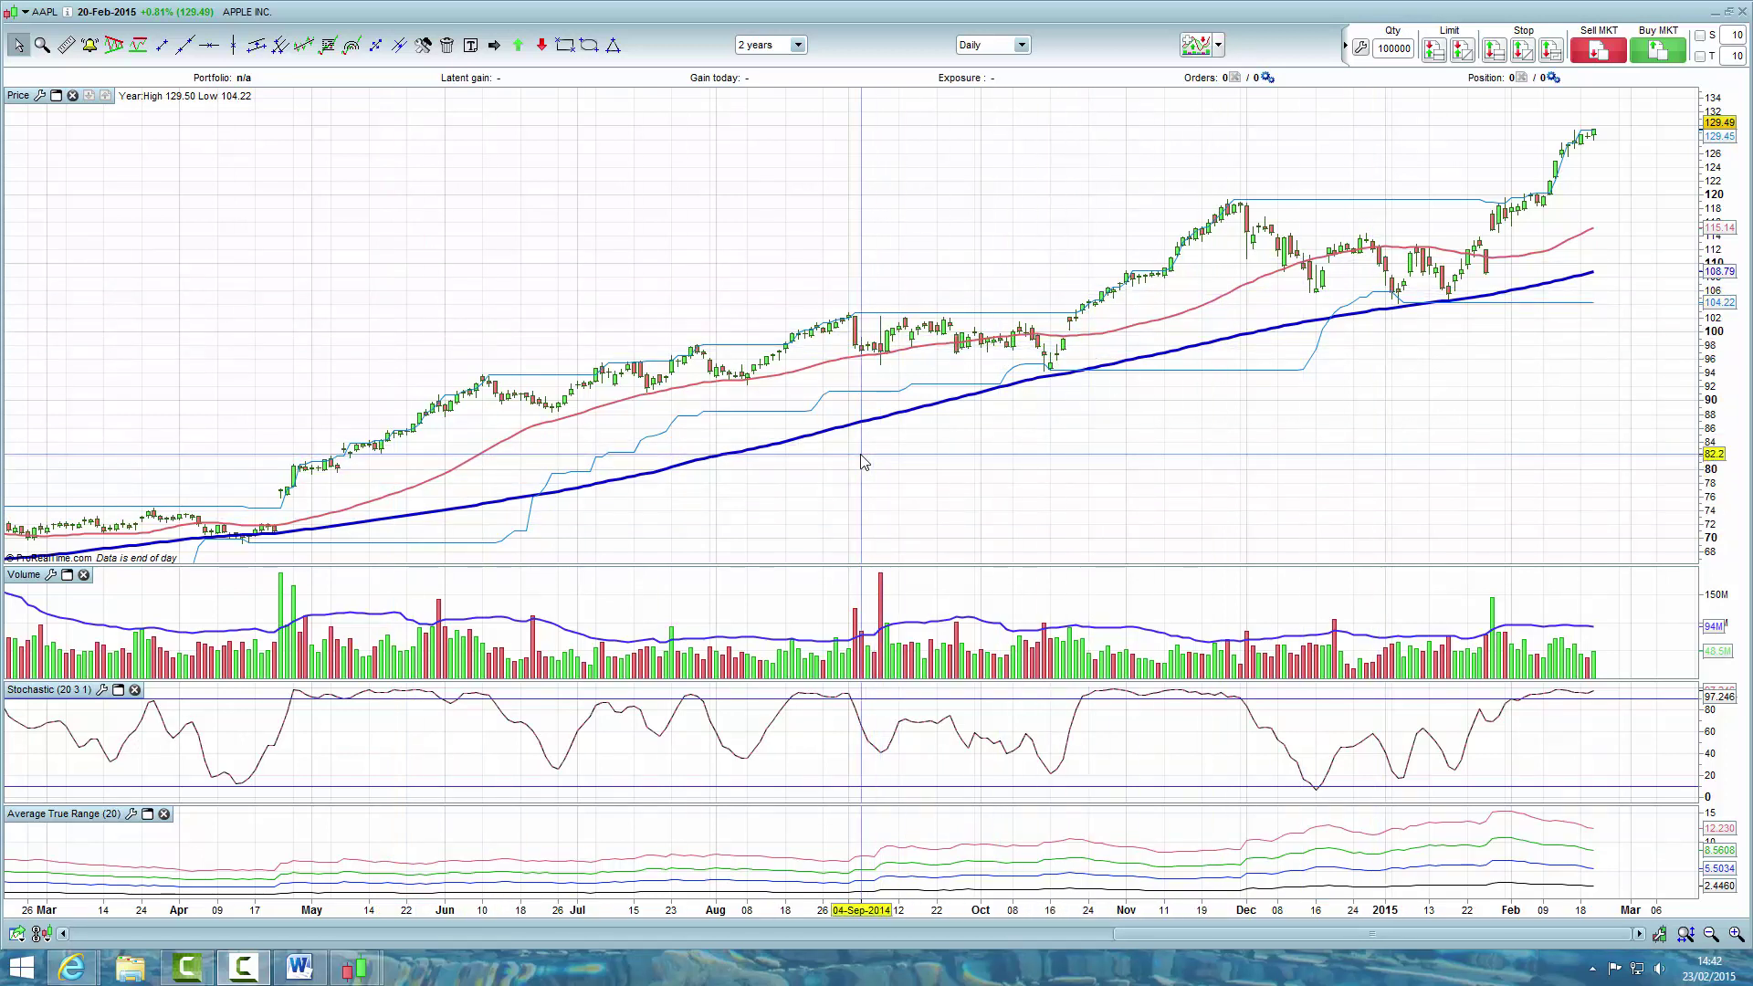
{"action": "mouse_move", "coordinate": [865, 461]}
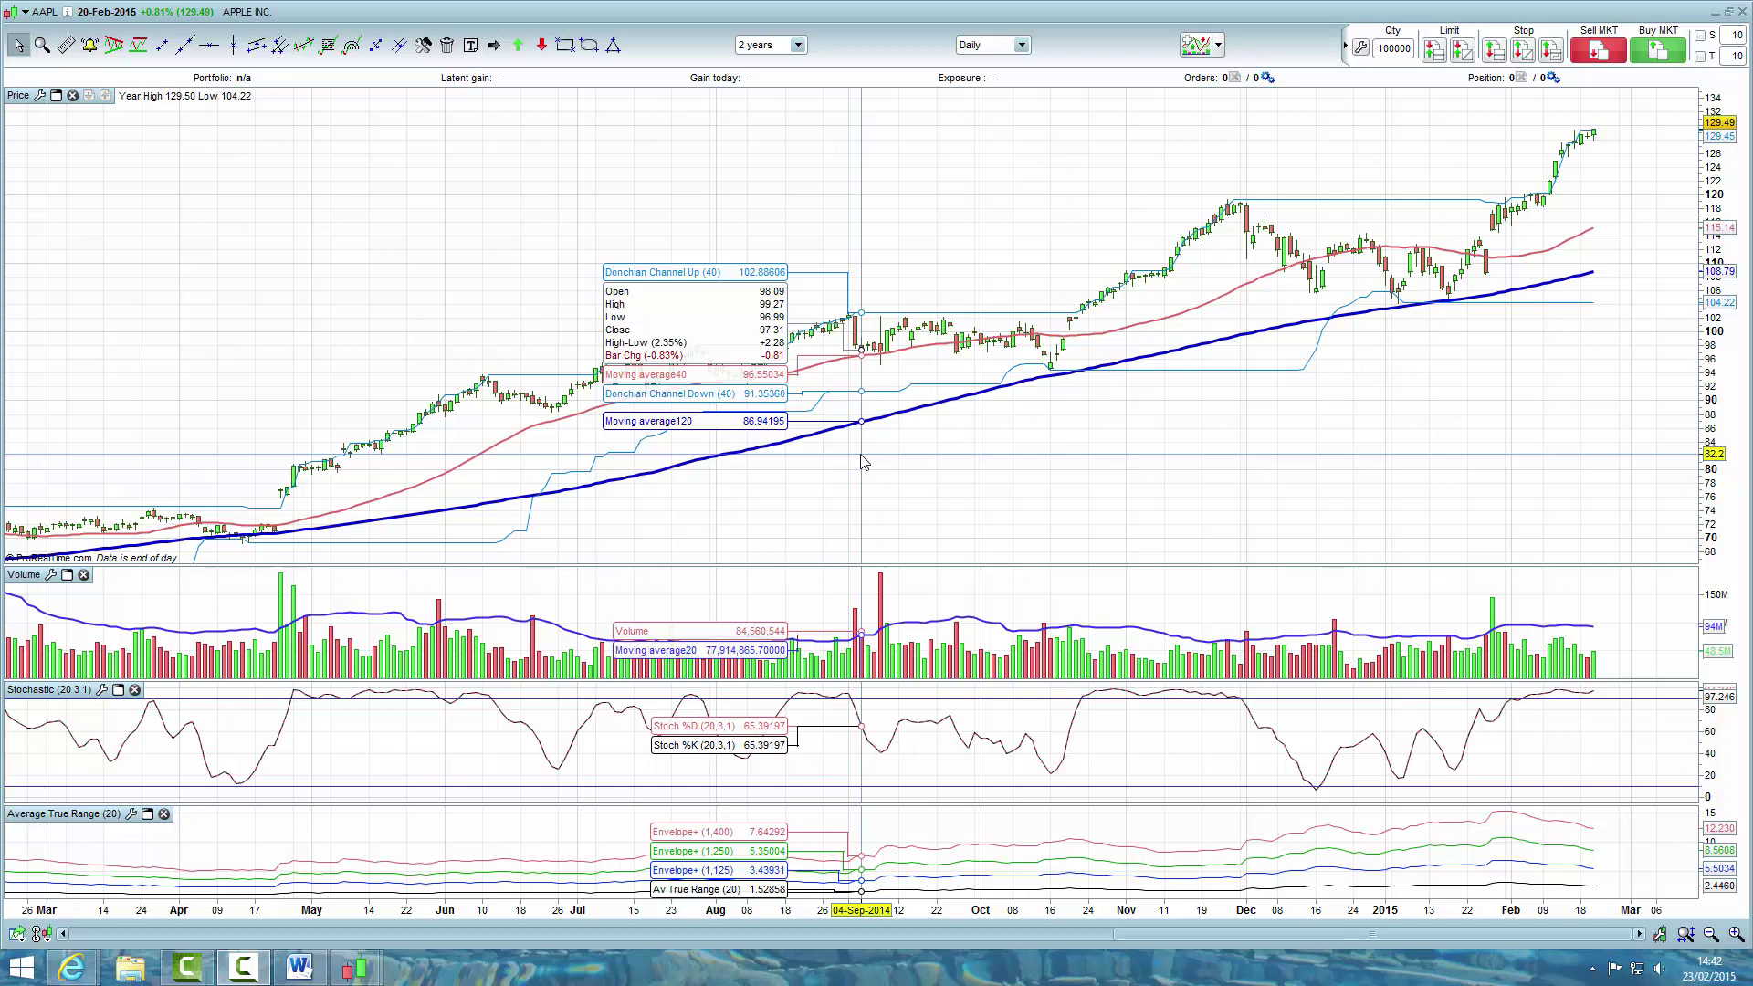
{"action": "left_click", "coordinate": [293, 505]}
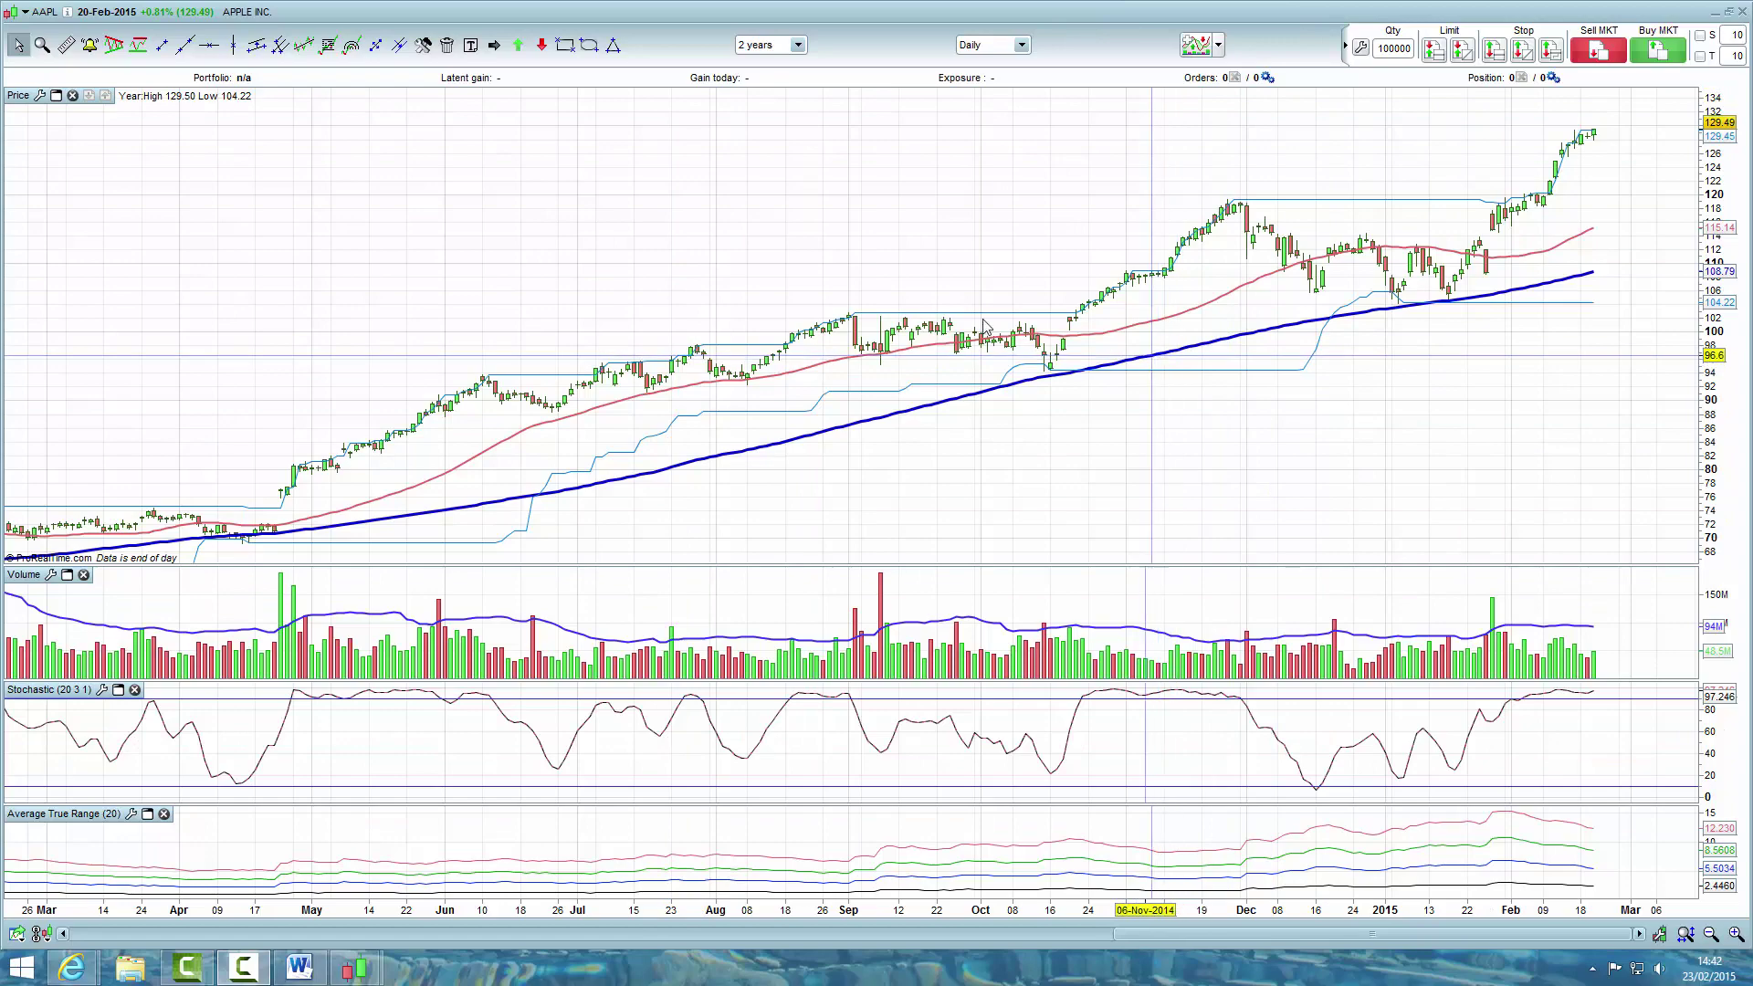
Step: Open ProScreener from the main ProRealTime window and start creating a new screener
{"action": "mouse_move", "coordinate": [375, 966]}
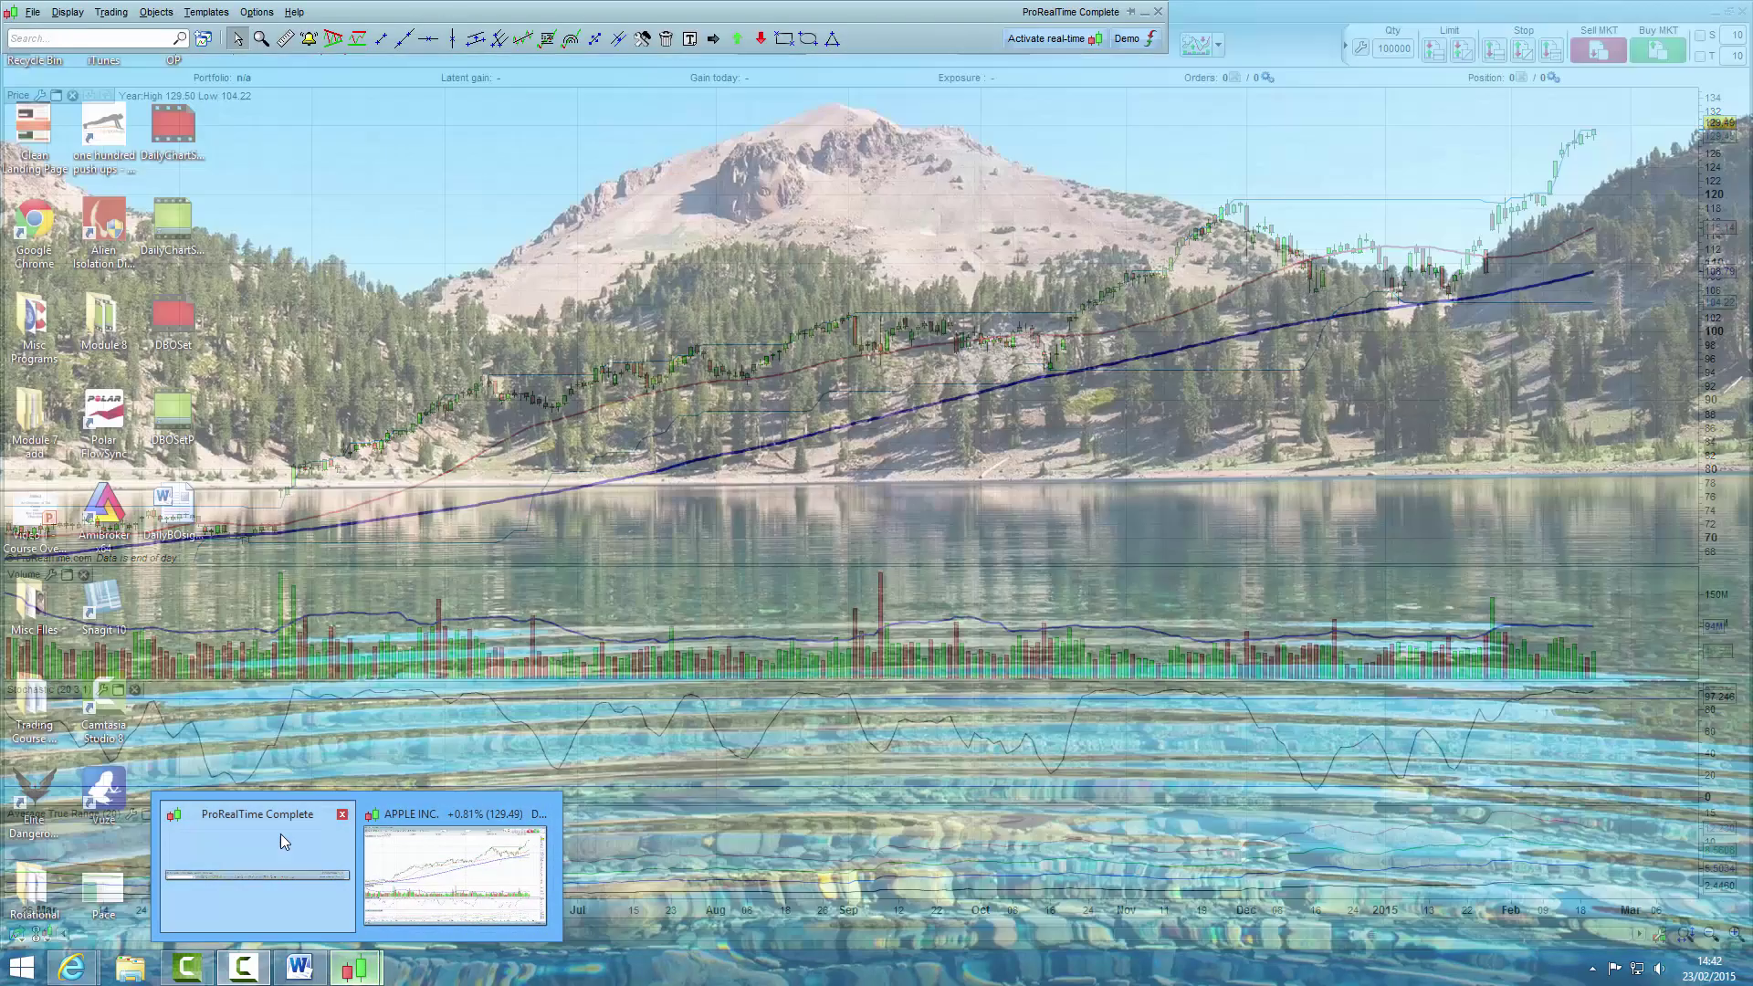
{"action": "left_click", "coordinate": [281, 835]}
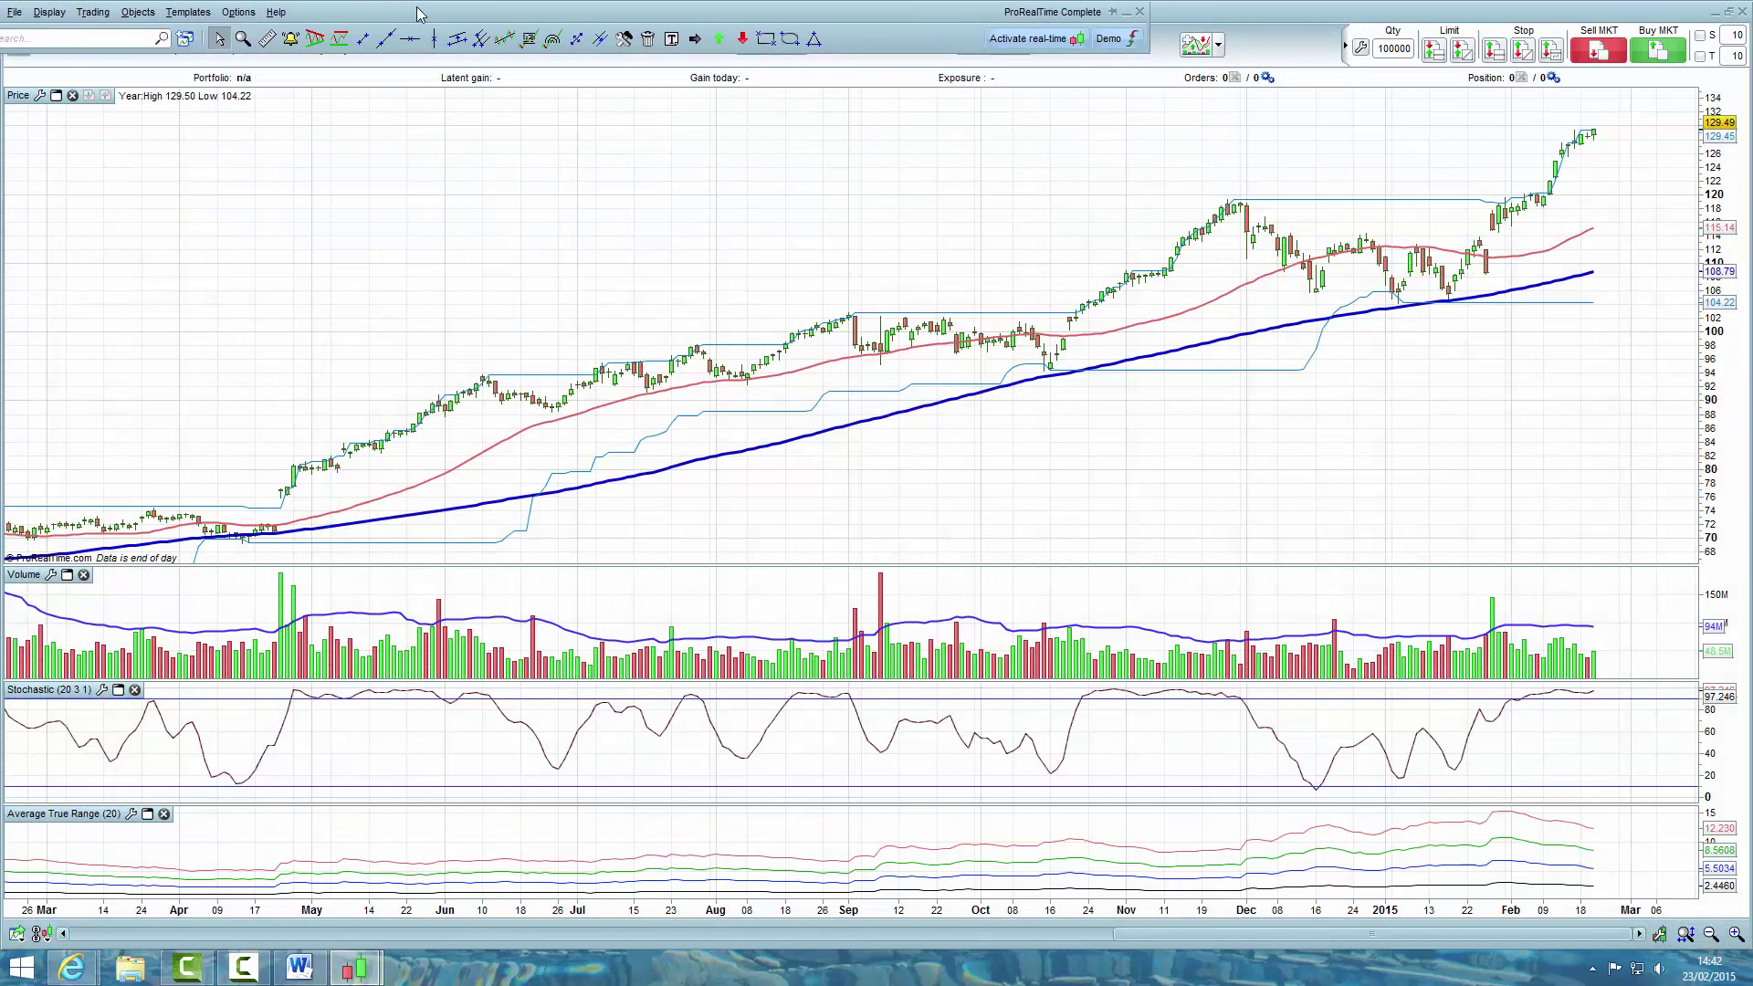
{"action": "left_click", "coordinate": [47, 12]}
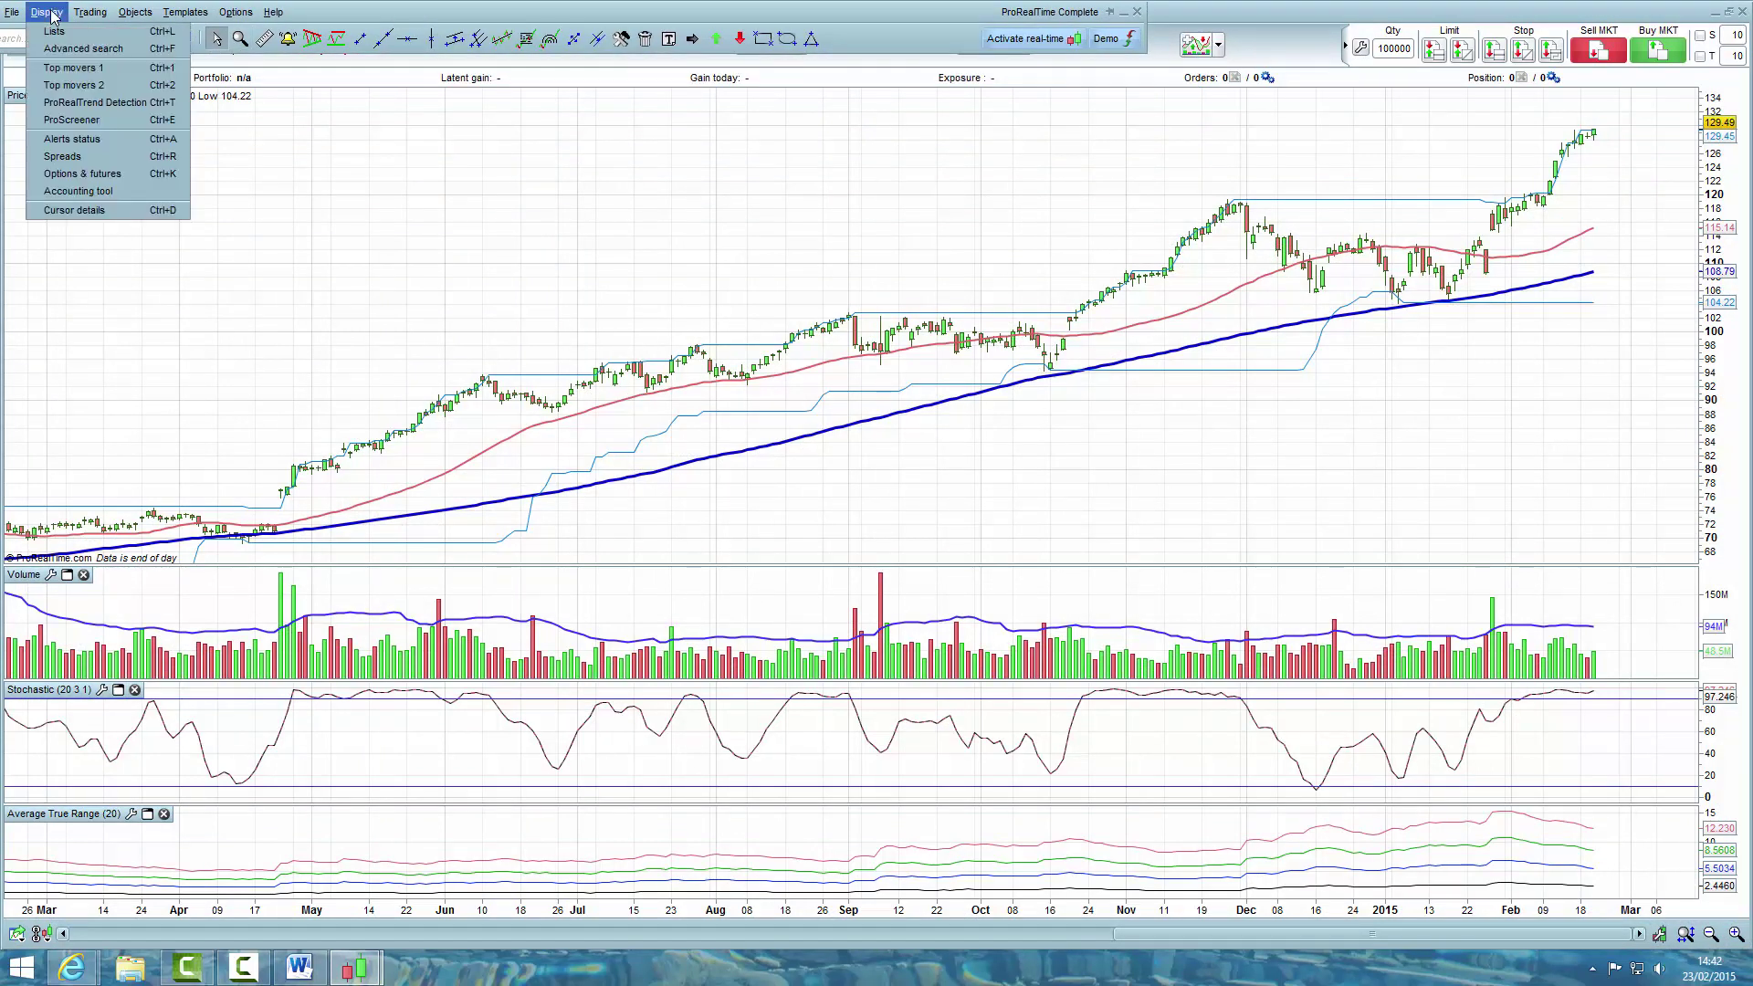
{"action": "left_click", "coordinate": [78, 120]}
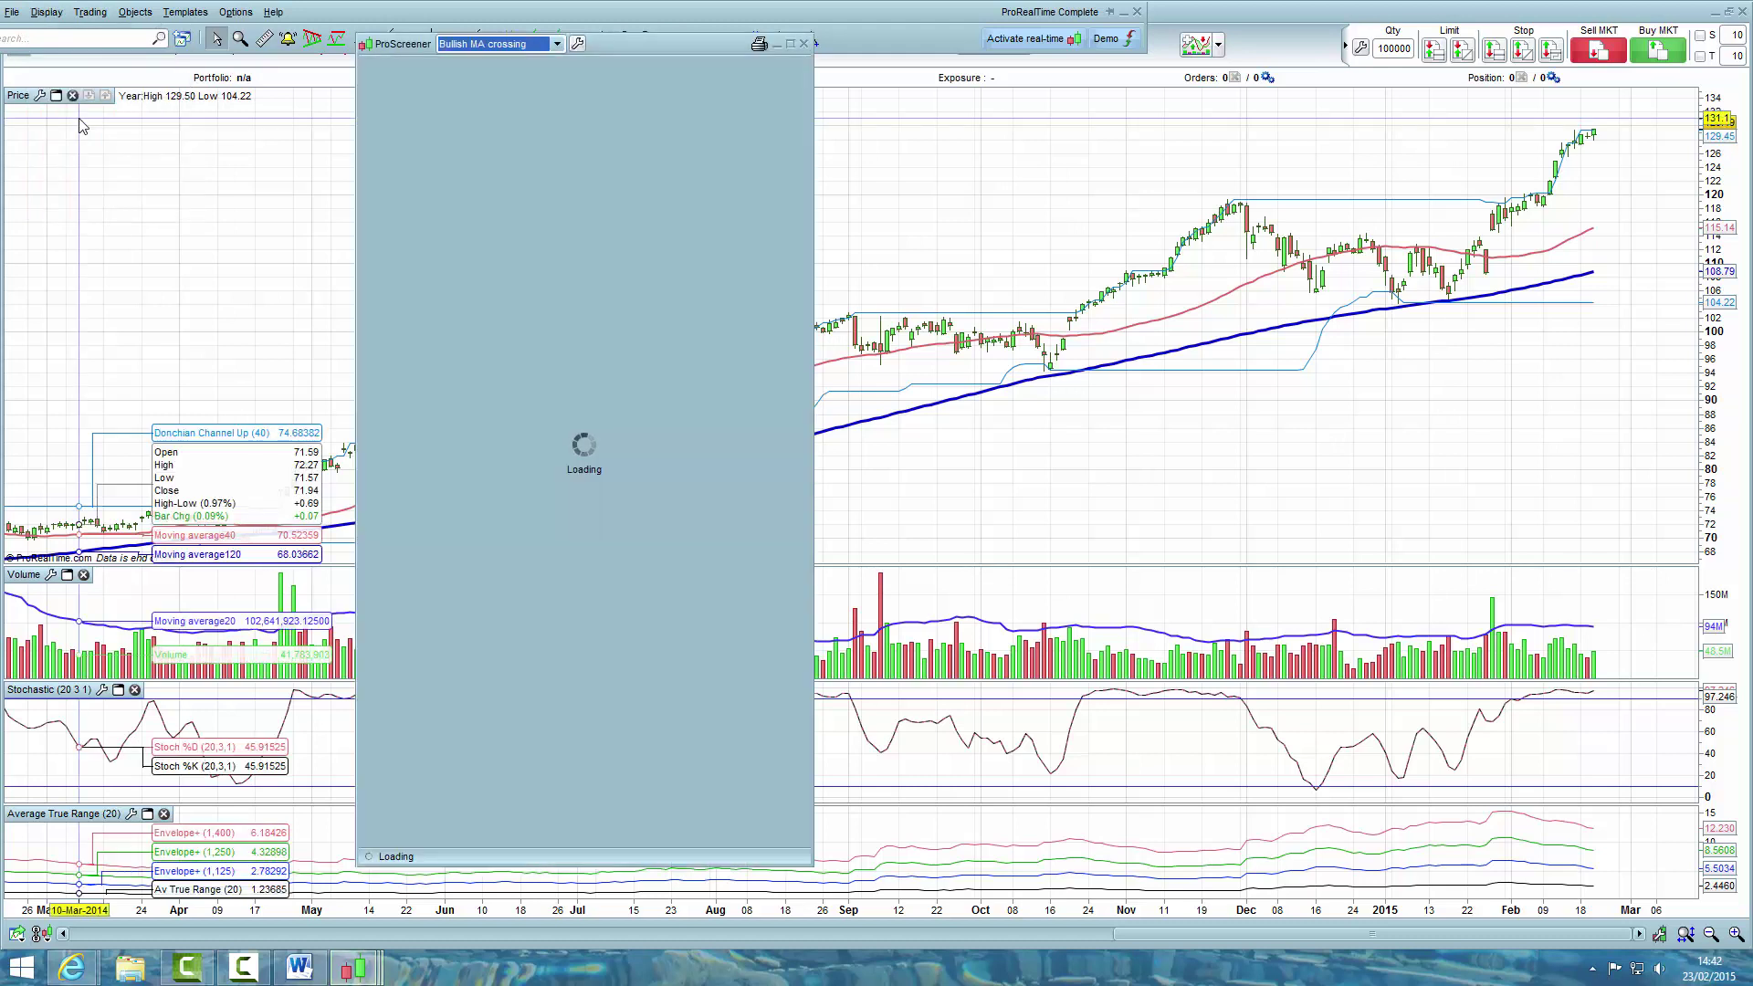
{"action": "left_click", "coordinate": [577, 46]}
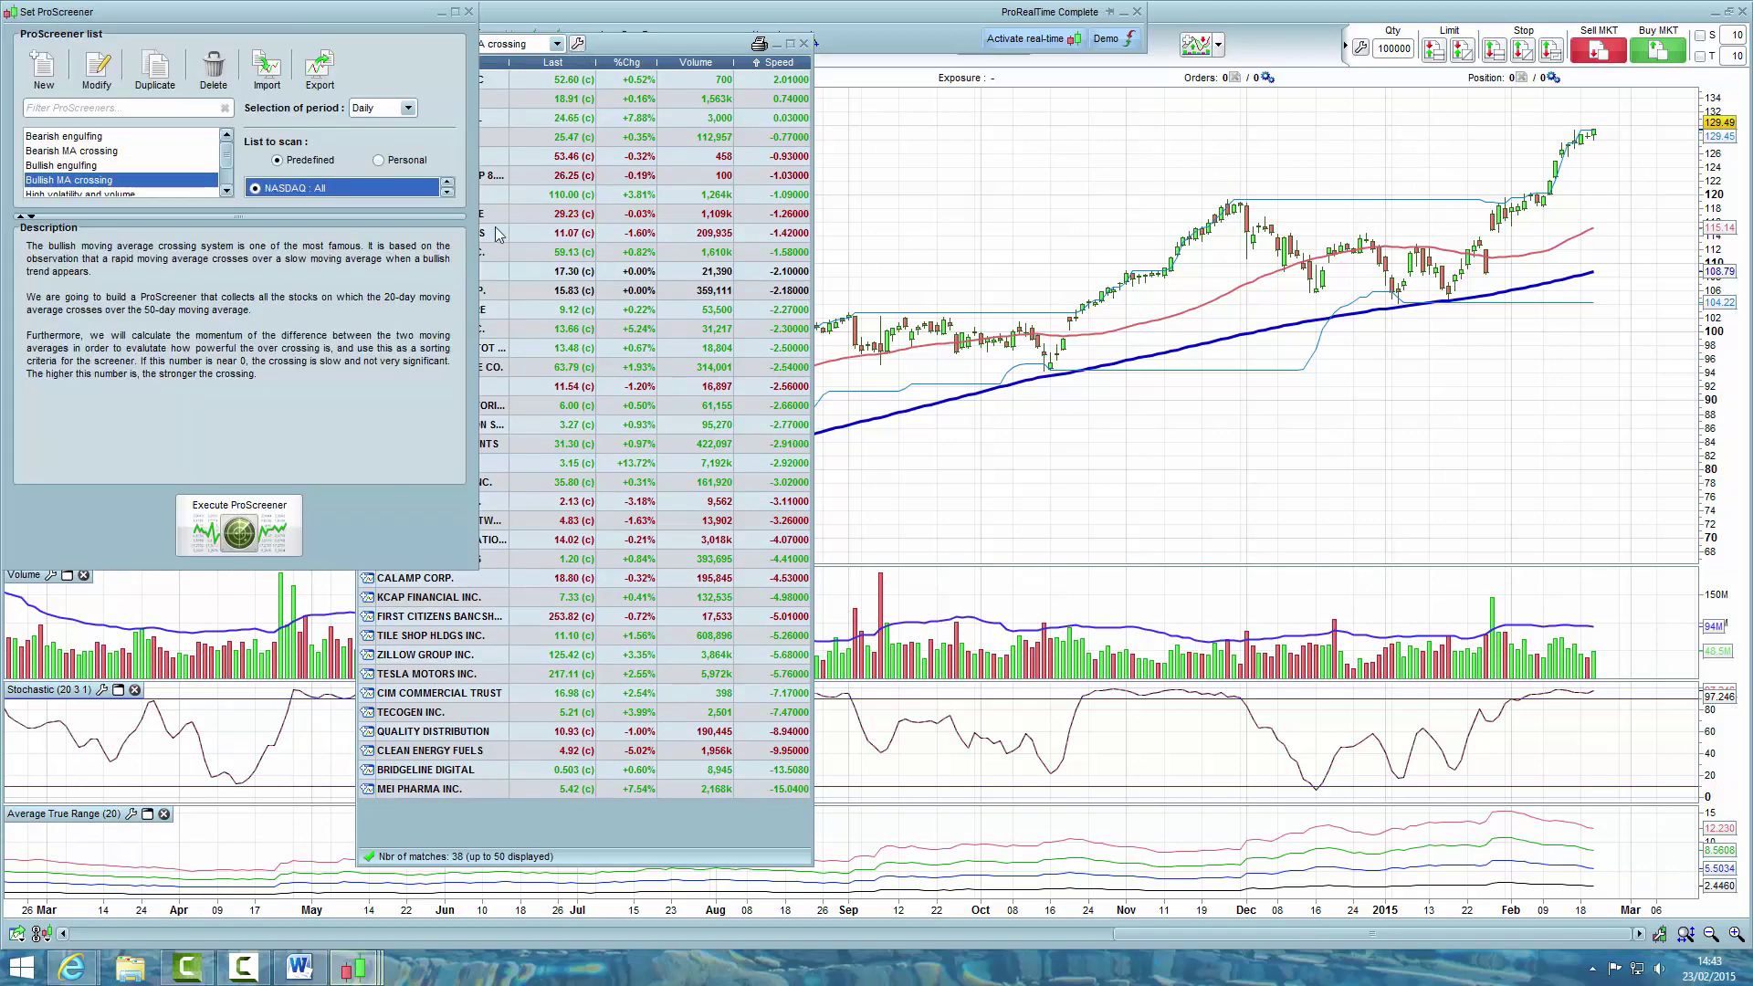
{"action": "left_click", "coordinate": [44, 73]}
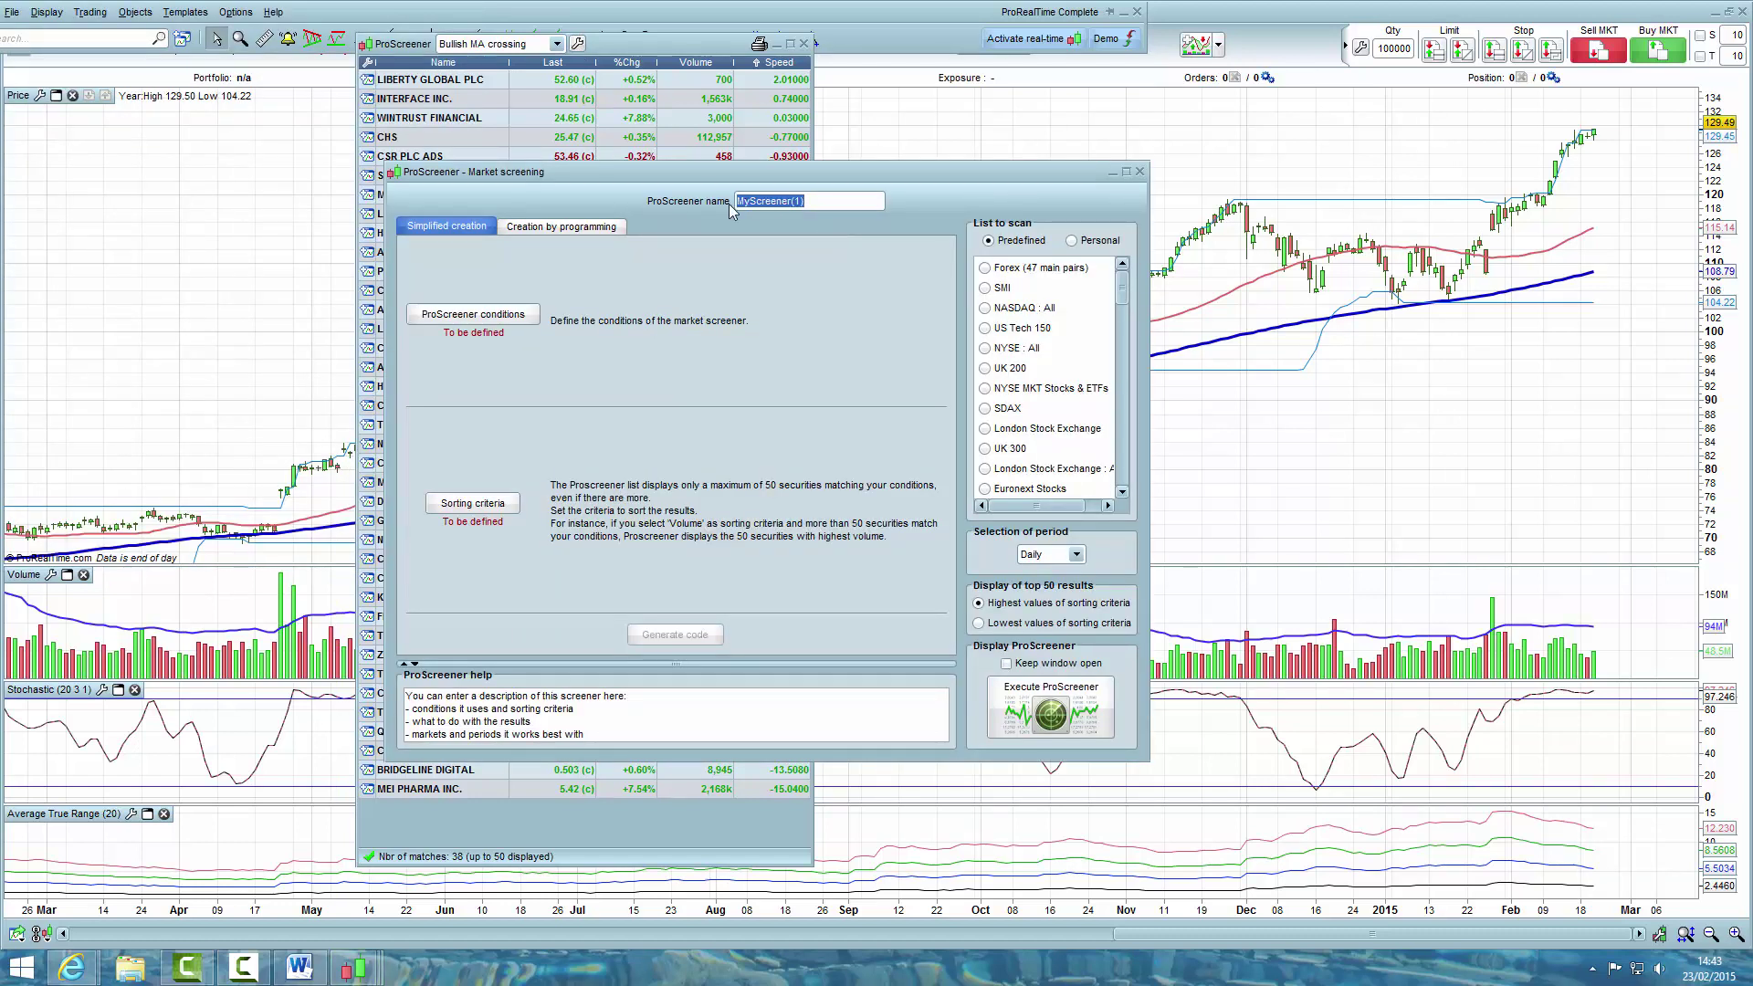
Step: Name the new screener DailyBoSignals and switch to creating it by programming
{"action": "left_click", "coordinate": [832, 202]}
{"action": "triple_click", "coordinate": [771, 199]}
{"action": "type", "text": "DailyBoSignals"}
{"action": "left_click", "coordinate": [575, 232]}
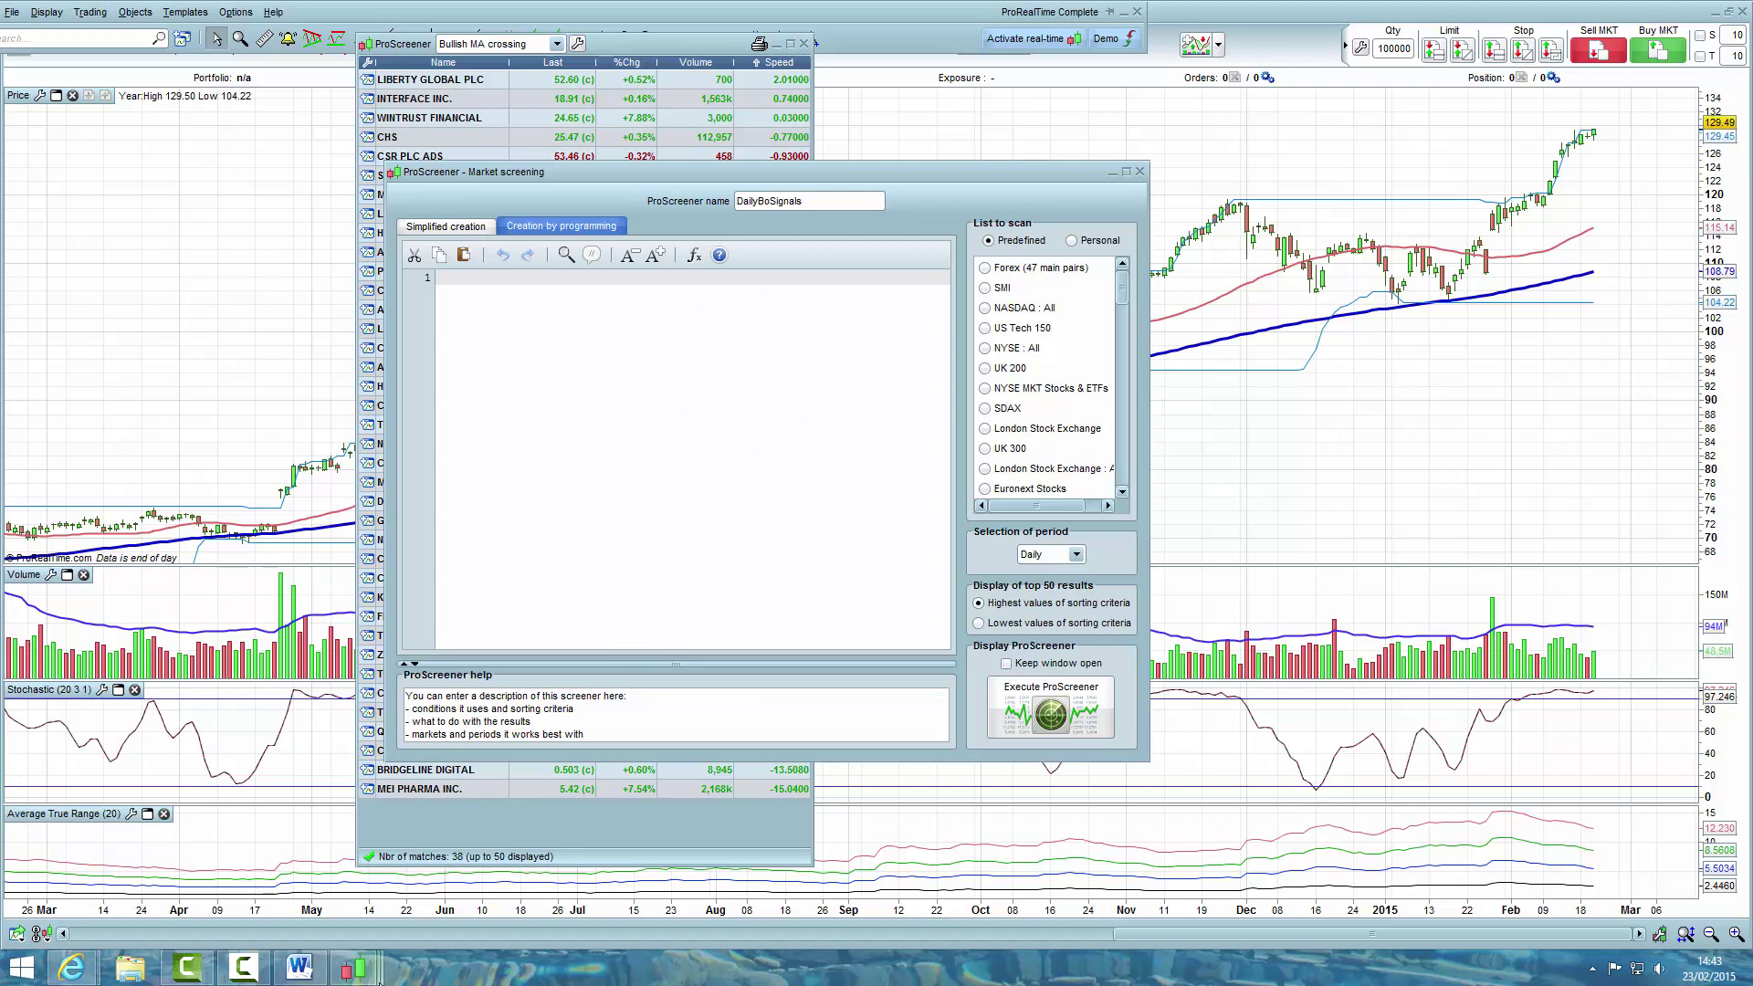
Step: Copy all the screener code from the DailyBOsignals Word document and paste it into the ProScreener code editor
{"action": "left_click", "coordinate": [309, 975]}
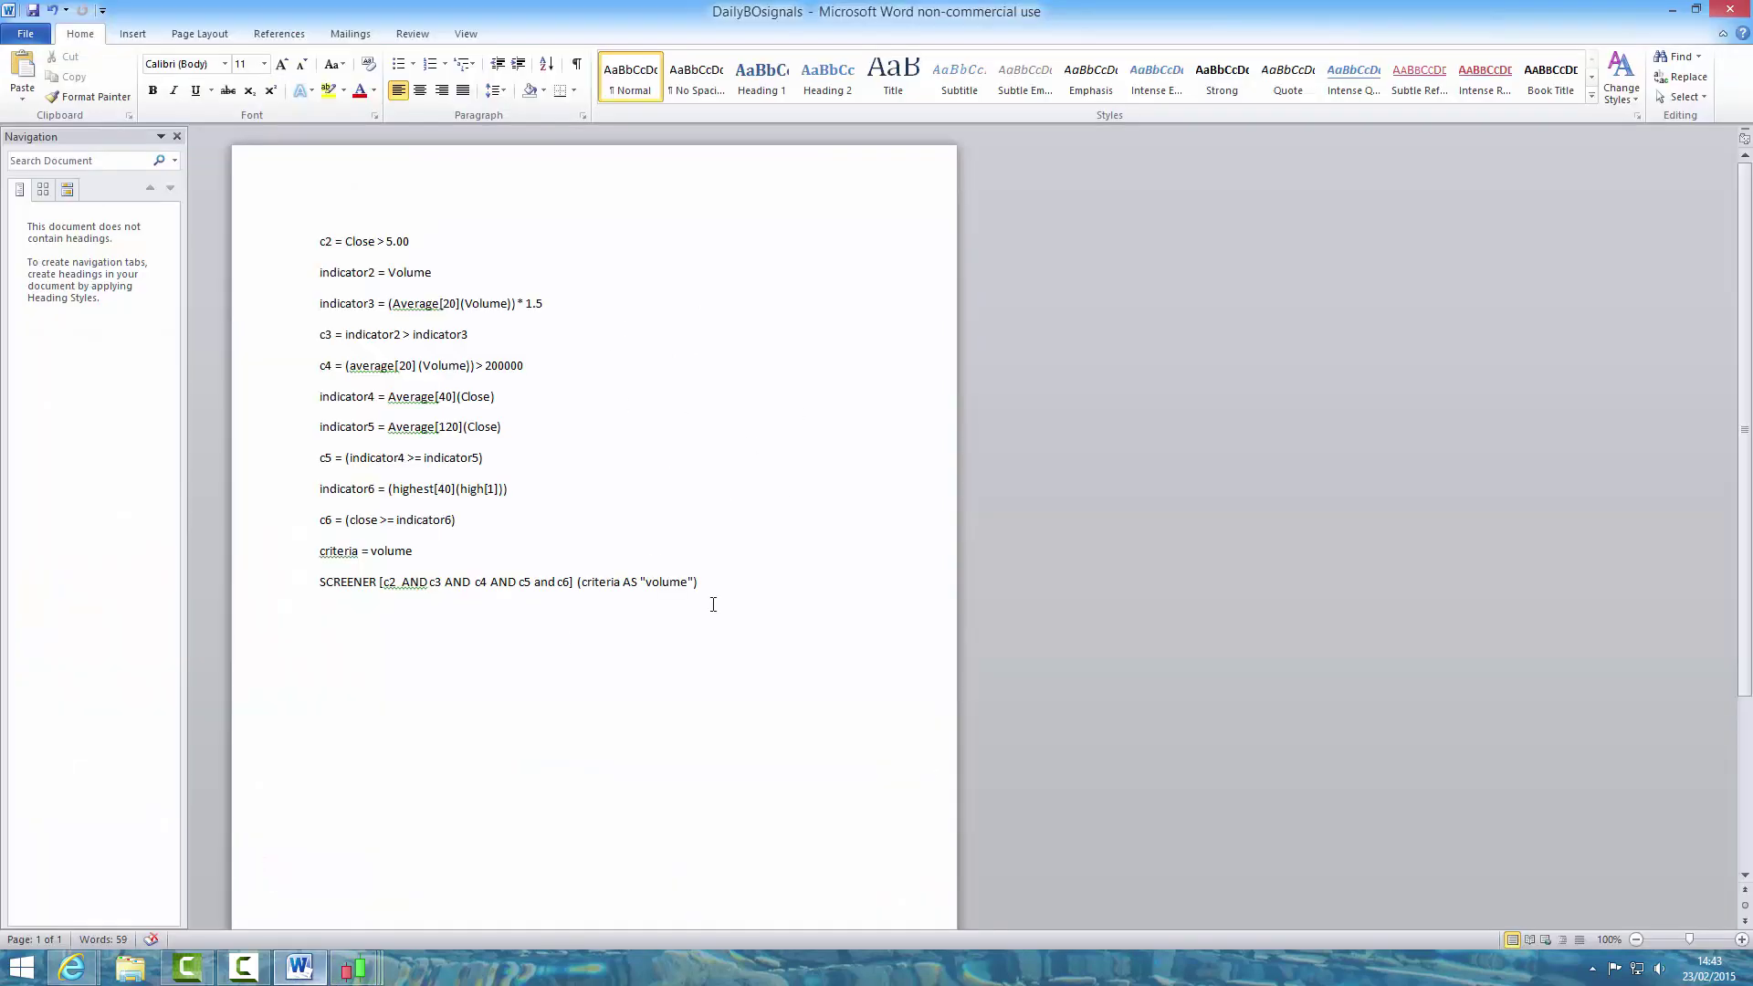
{"action": "left_click_drag", "start_coordinate": [745, 584], "coordinate": [296, 243]}
{"action": "right_click", "coordinate": [384, 338]}
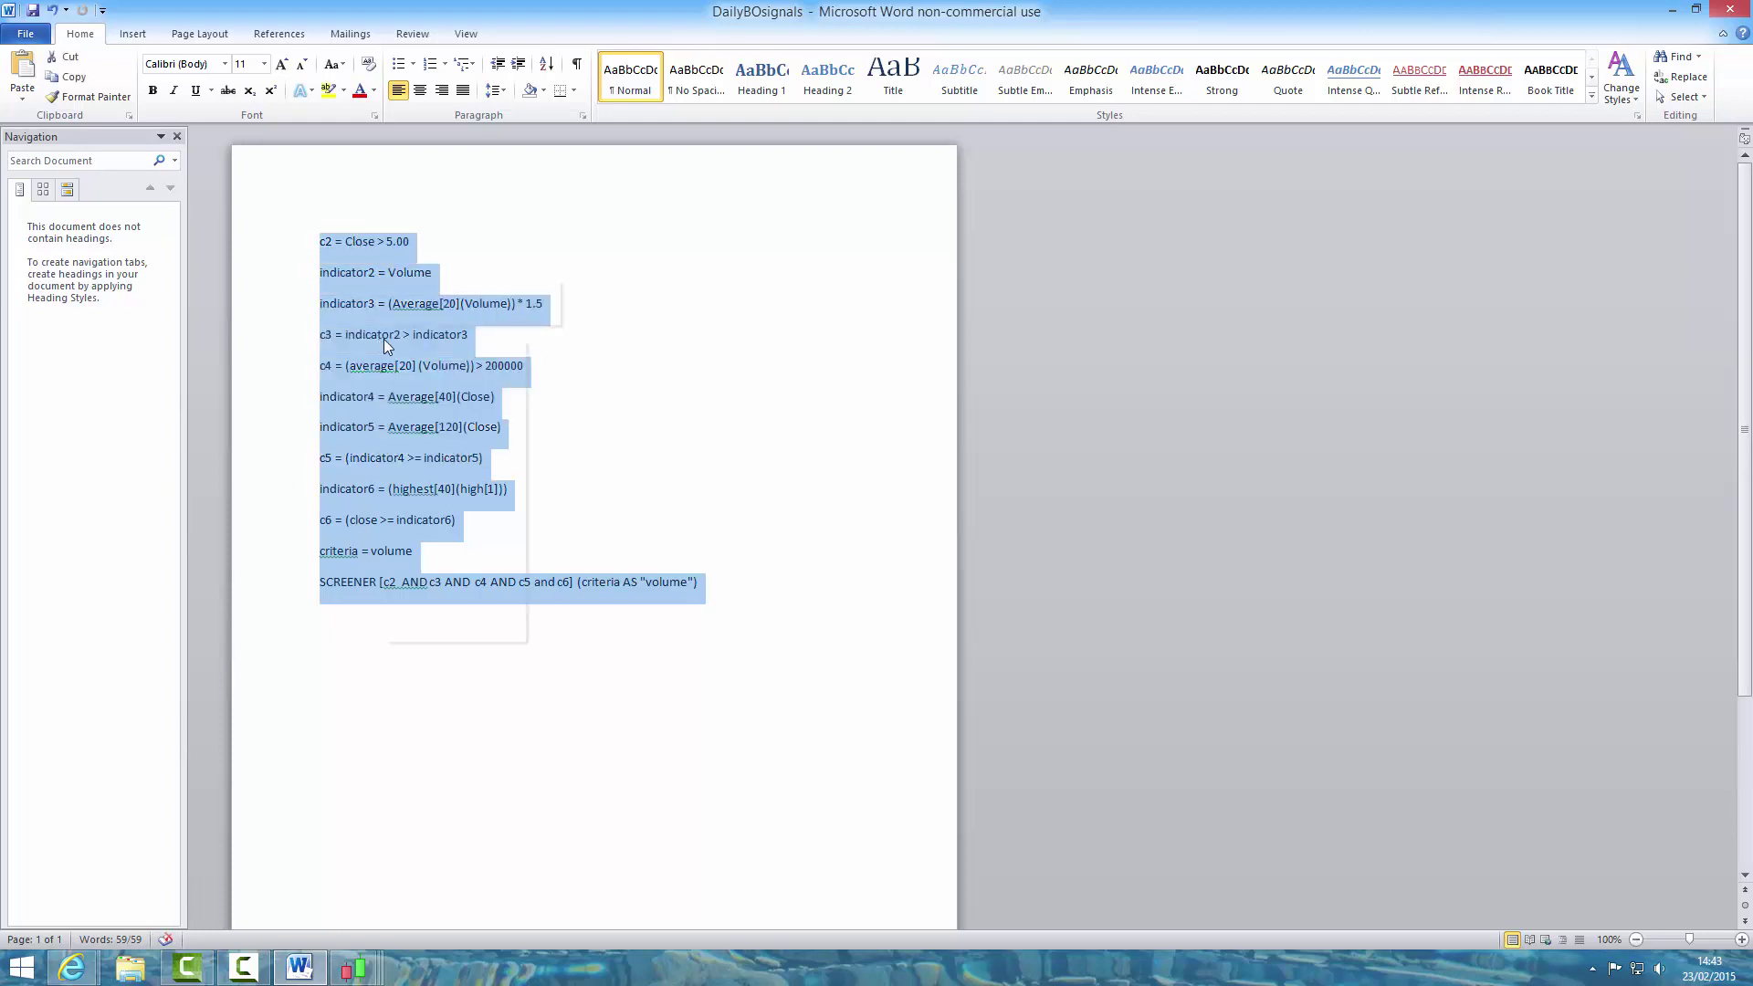
{"action": "left_click", "coordinate": [454, 375]}
{"action": "mouse_move", "coordinate": [355, 973]}
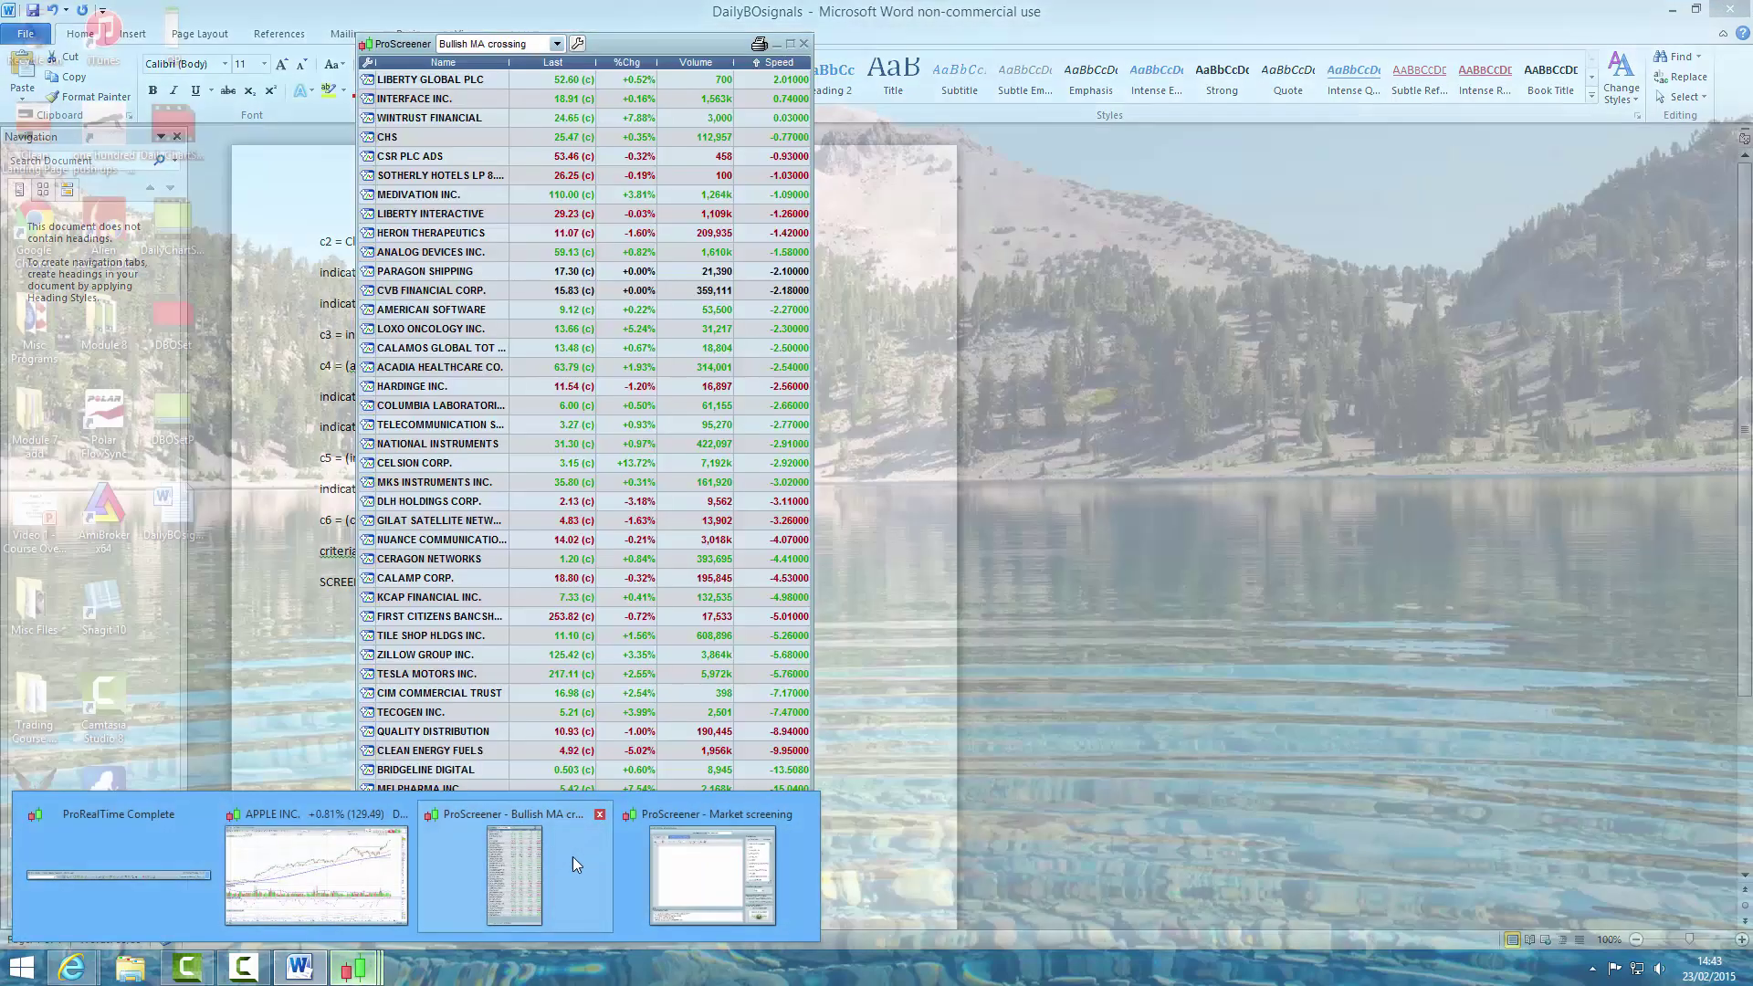
{"action": "left_click", "coordinate": [692, 862]}
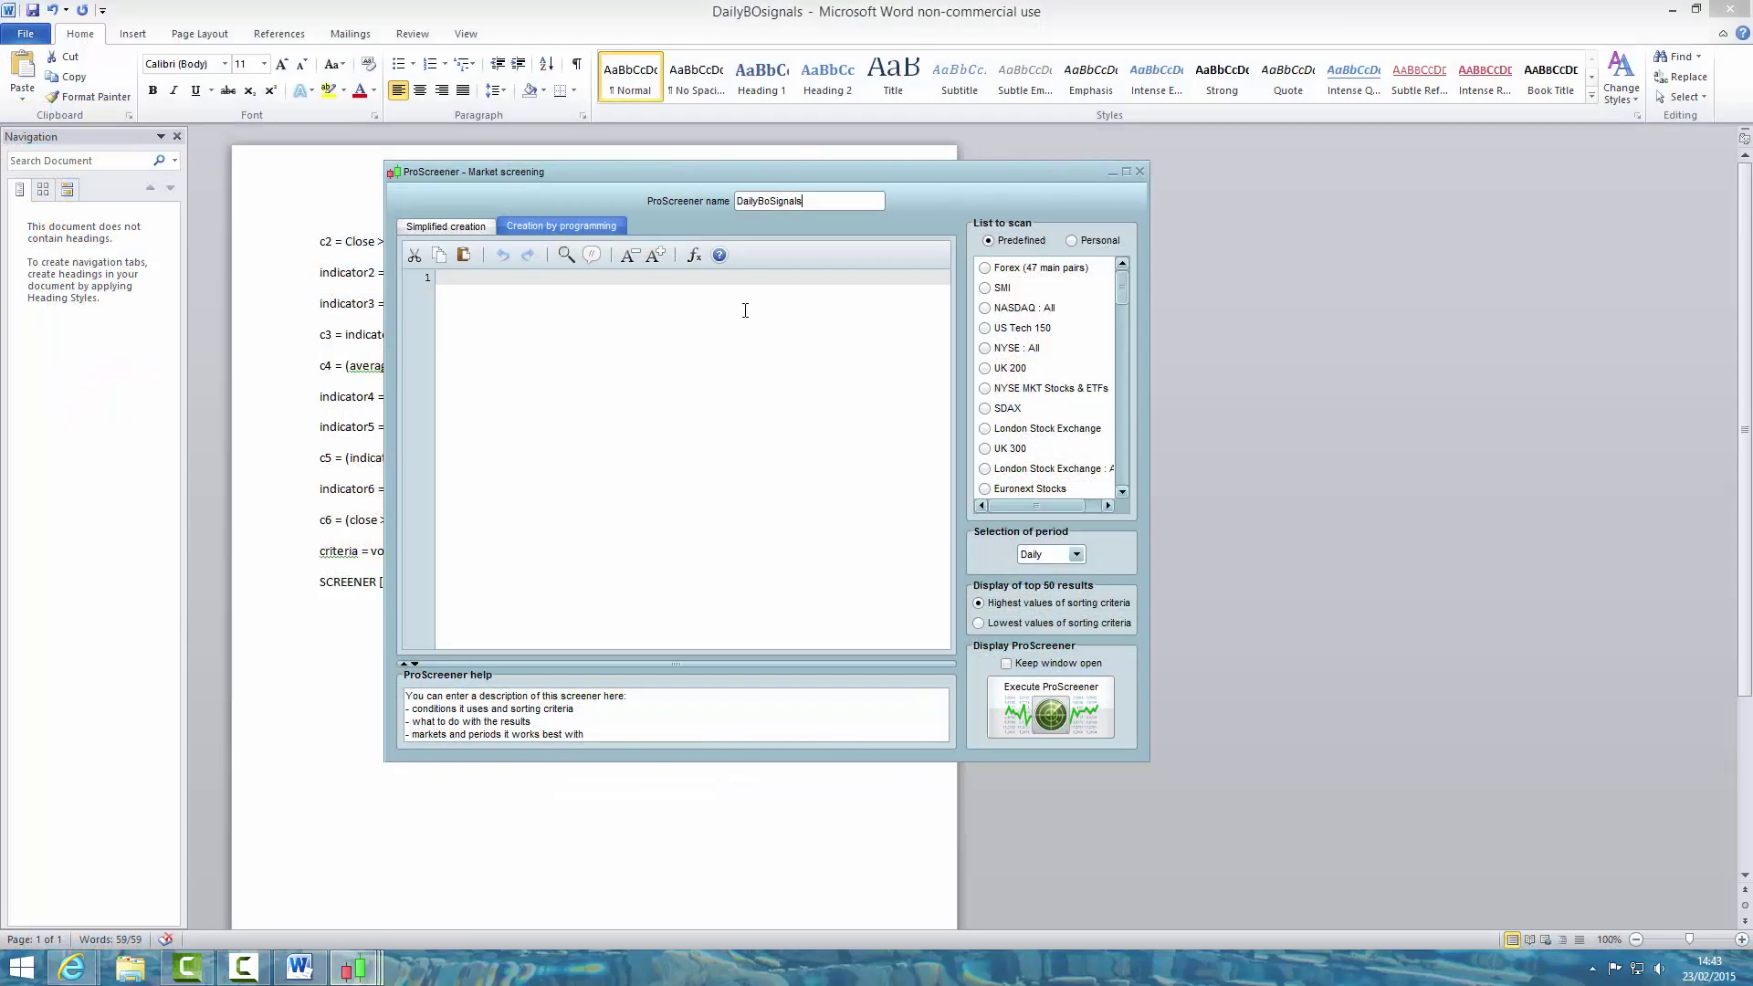
{"action": "right_click", "coordinate": [533, 281]}
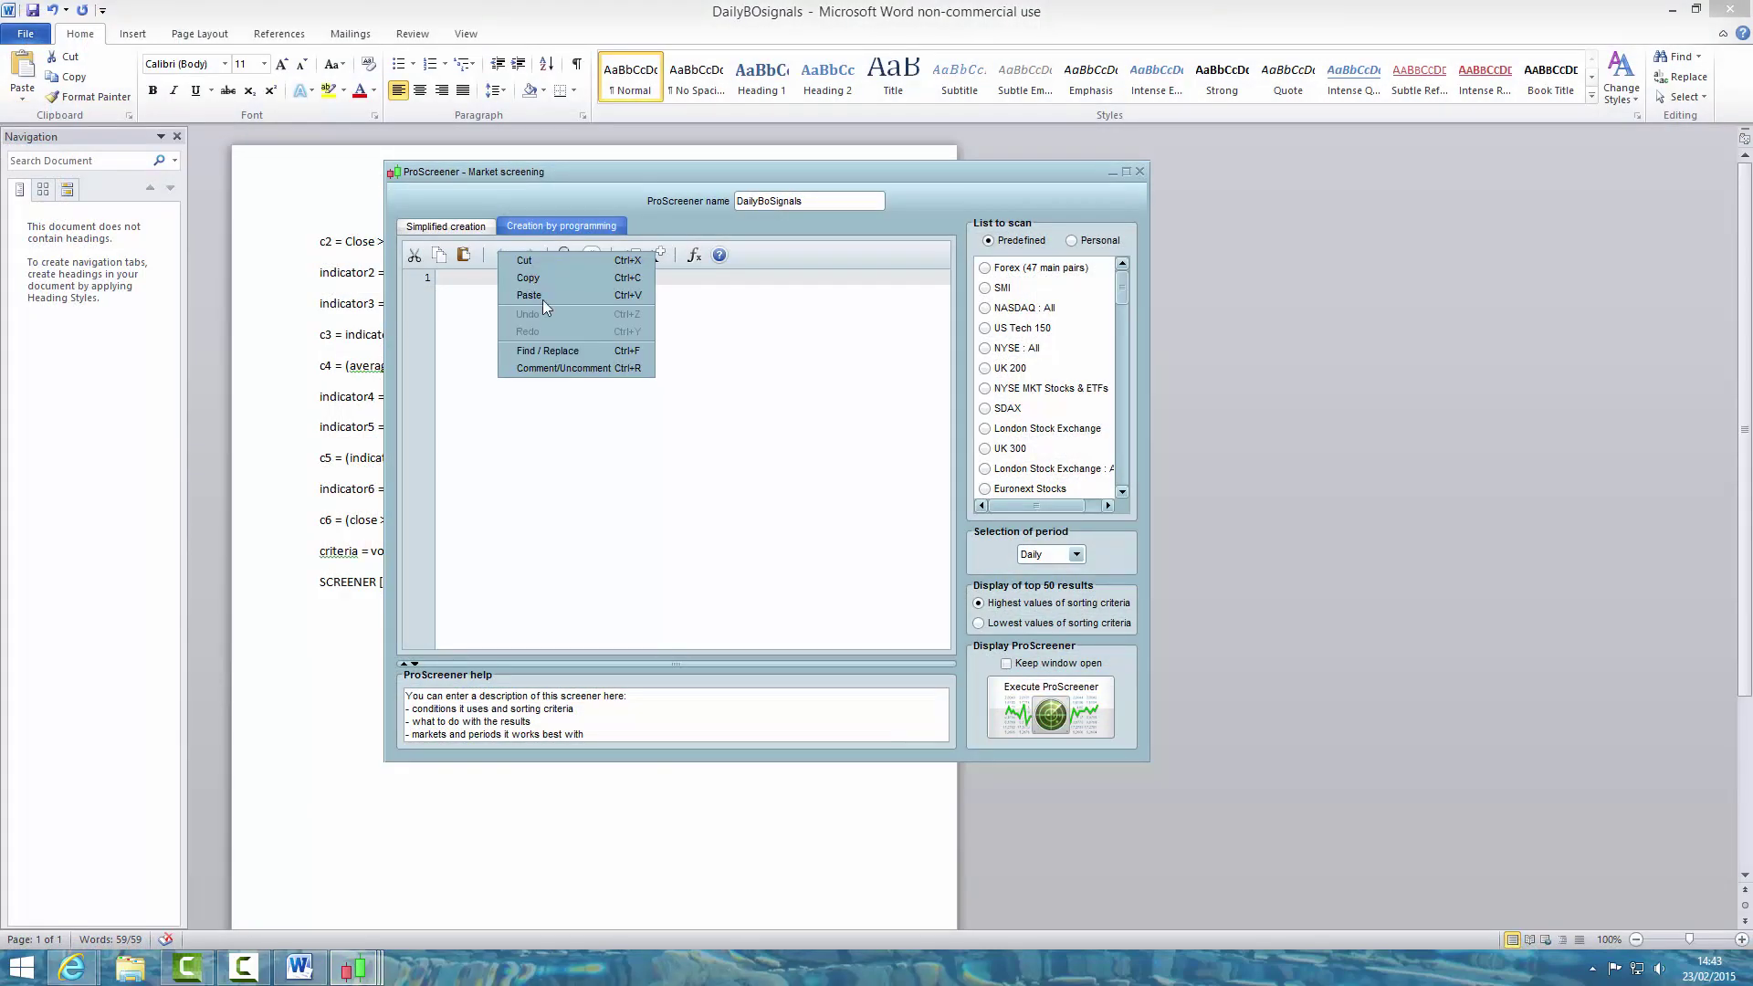
{"action": "left_click", "coordinate": [551, 296]}
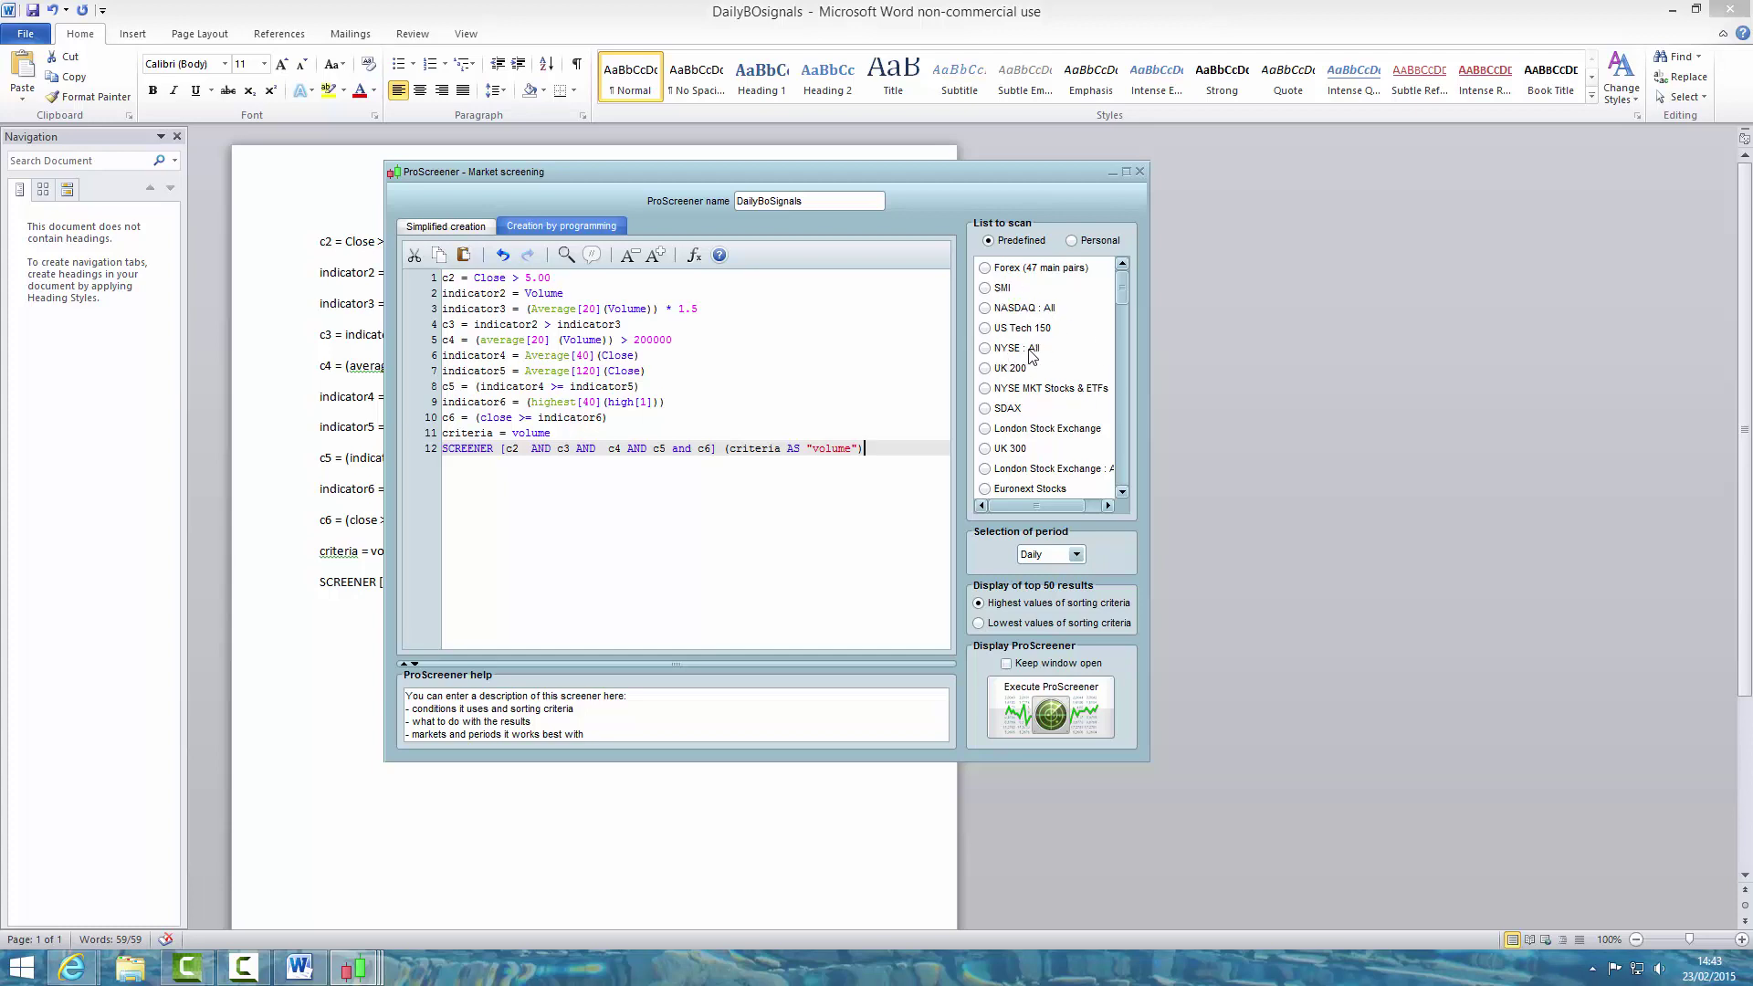
Step: Set the list to scan to NYSE : All and execute the screener
{"action": "left_click", "coordinate": [986, 352]}
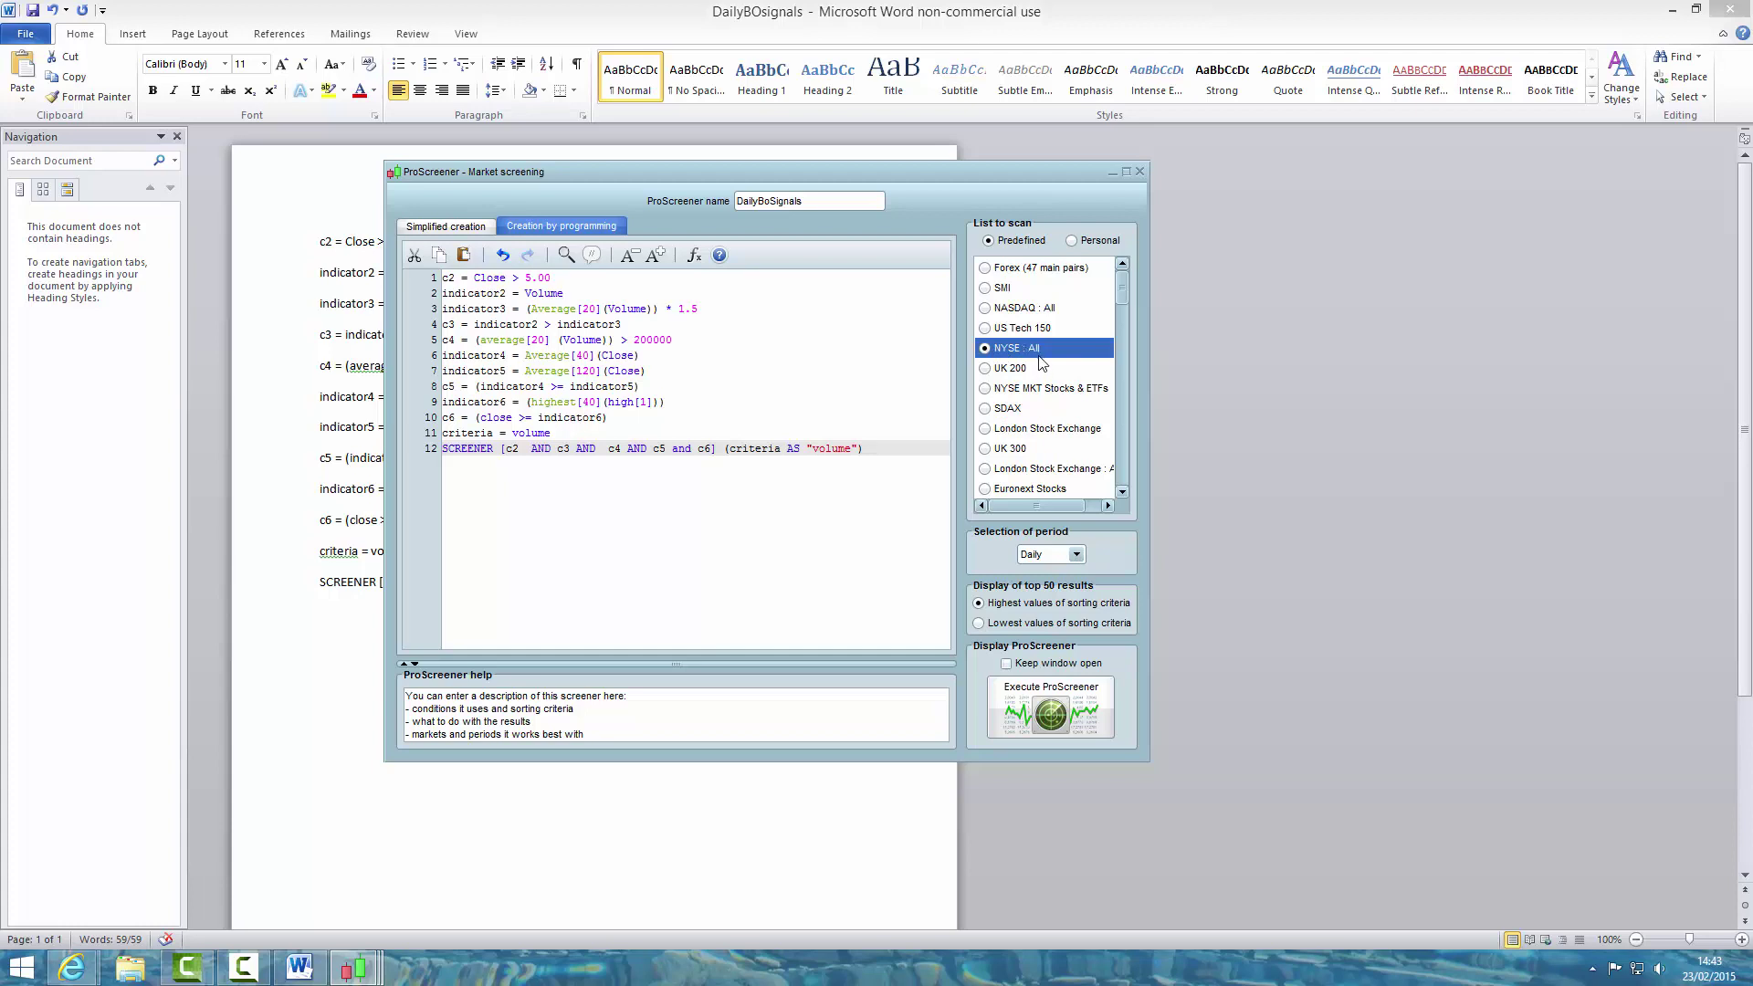
{"action": "left_click", "coordinate": [1089, 703]}
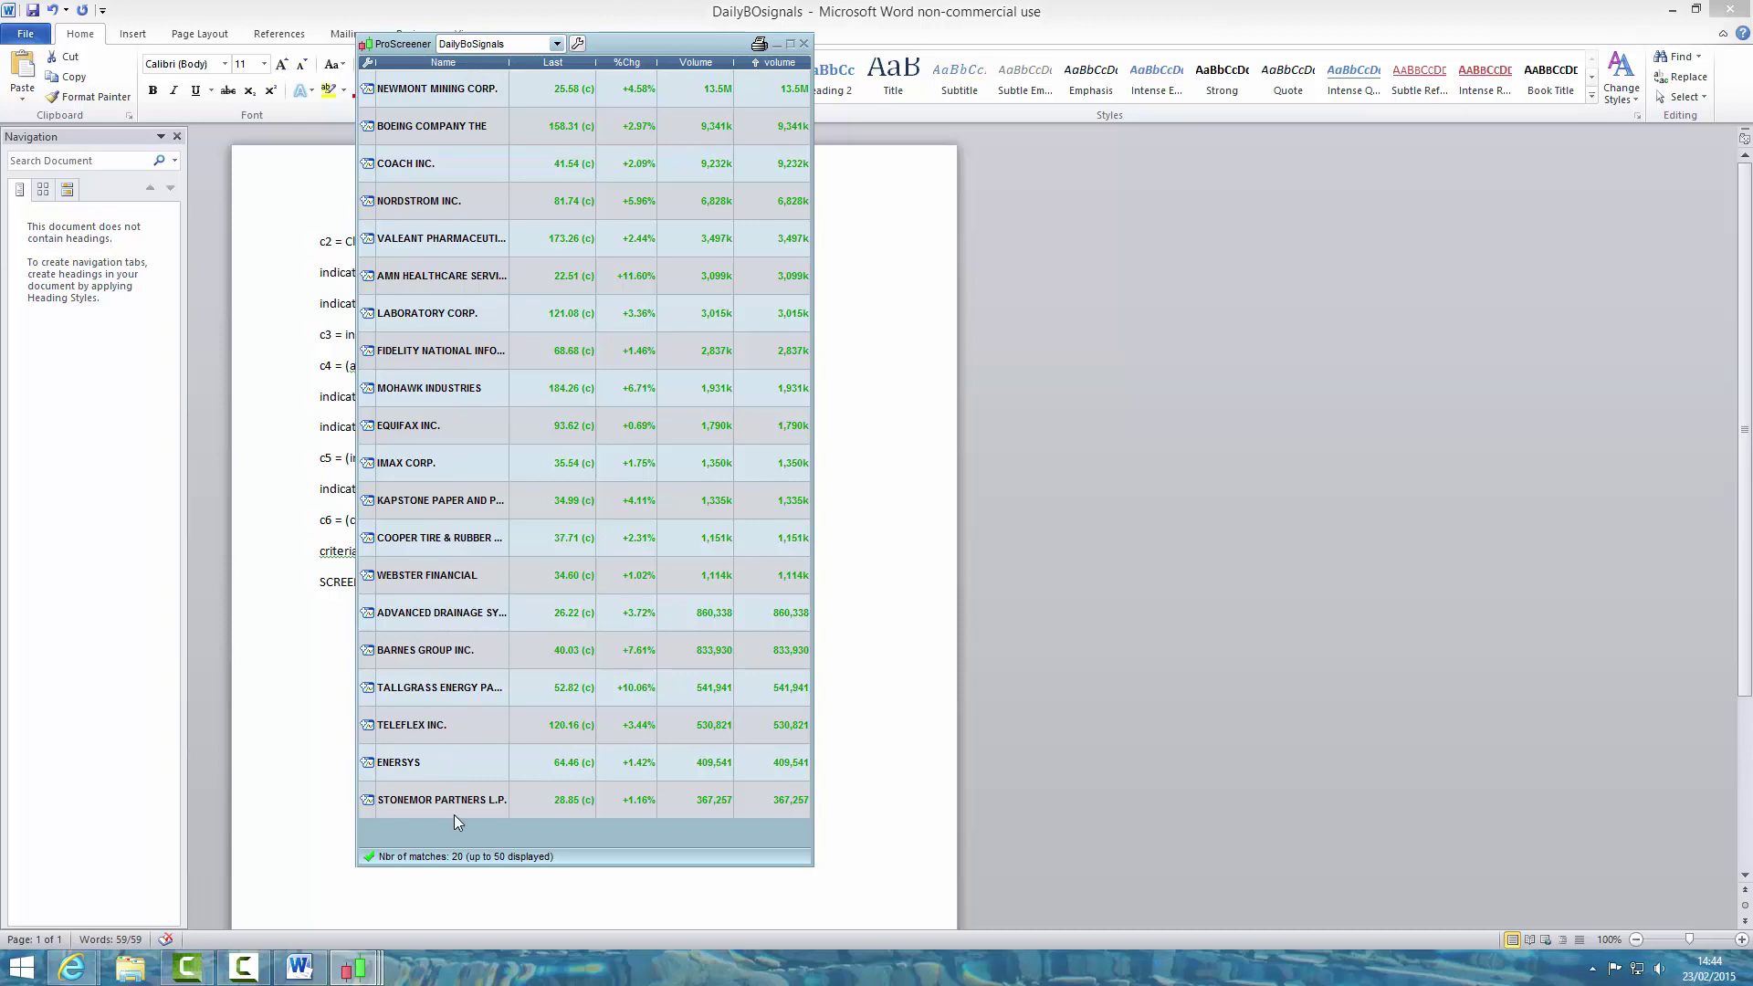
Step: View the charts of Newmont Mining Corp. and The Boeing Company from the screener results, returning to the list after each
{"action": "left_click", "coordinate": [446, 91]}
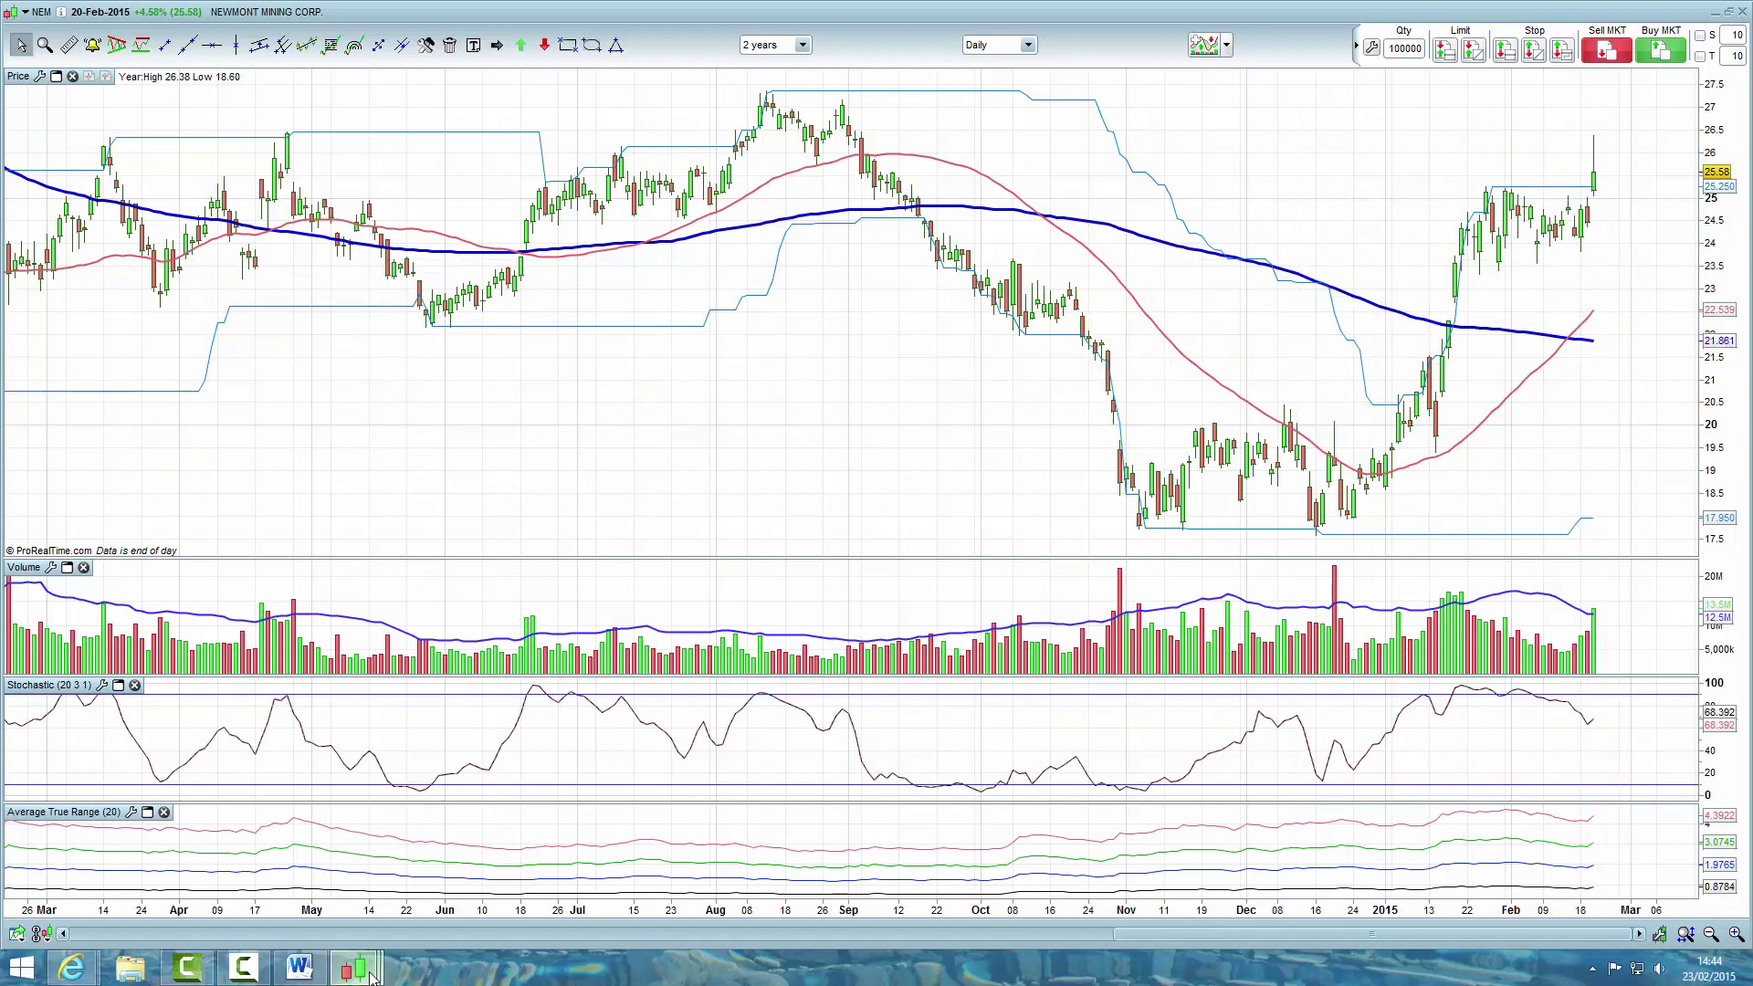
{"action": "mouse_move", "coordinate": [356, 967]}
{"action": "left_click", "coordinate": [554, 867]}
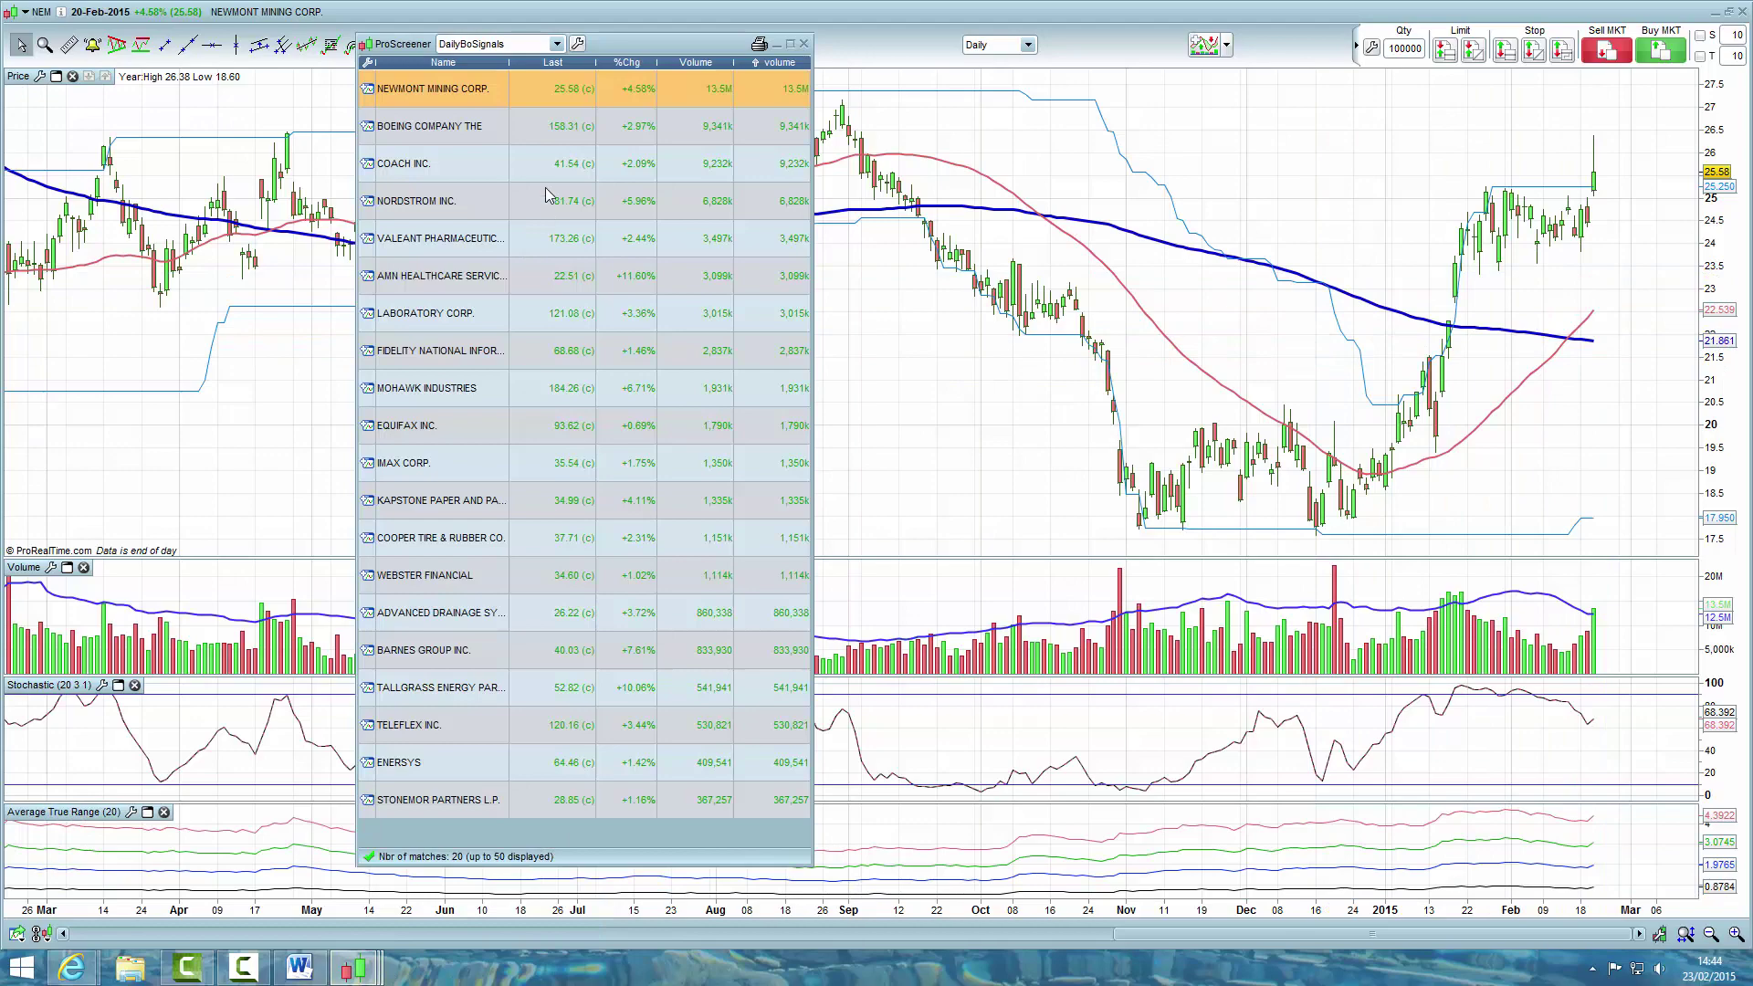
{"action": "left_click", "coordinate": [454, 129]}
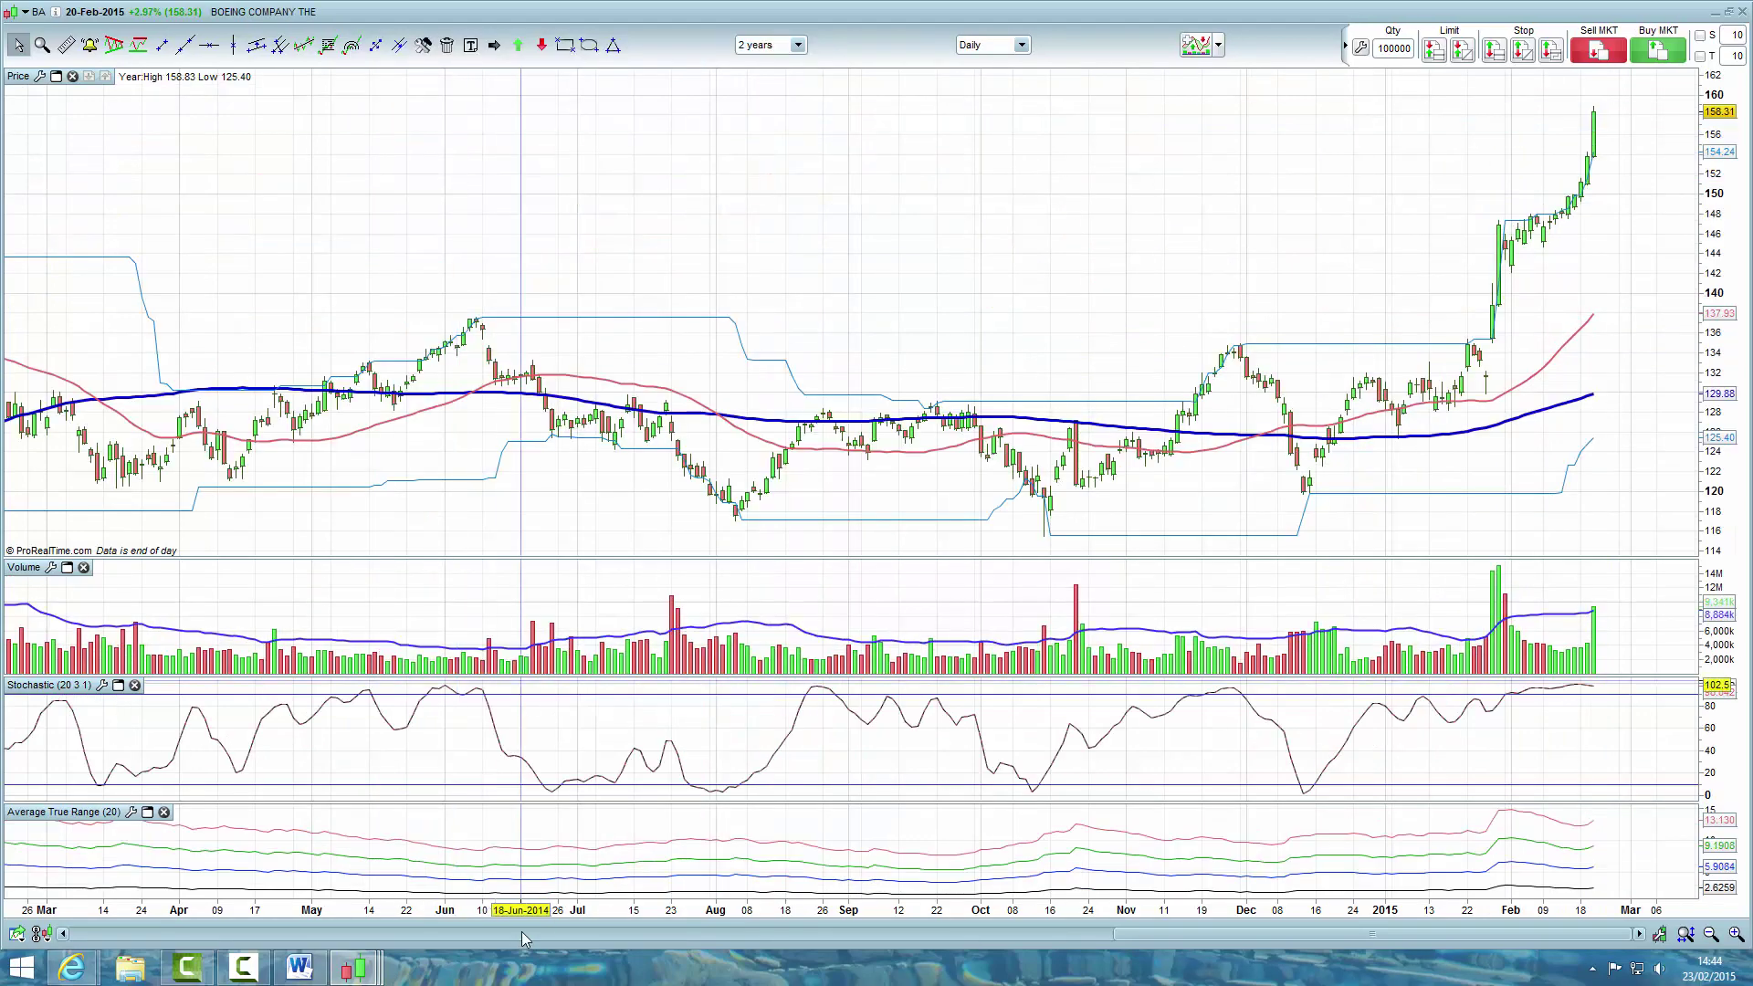
{"action": "mouse_move", "coordinate": [370, 972]}
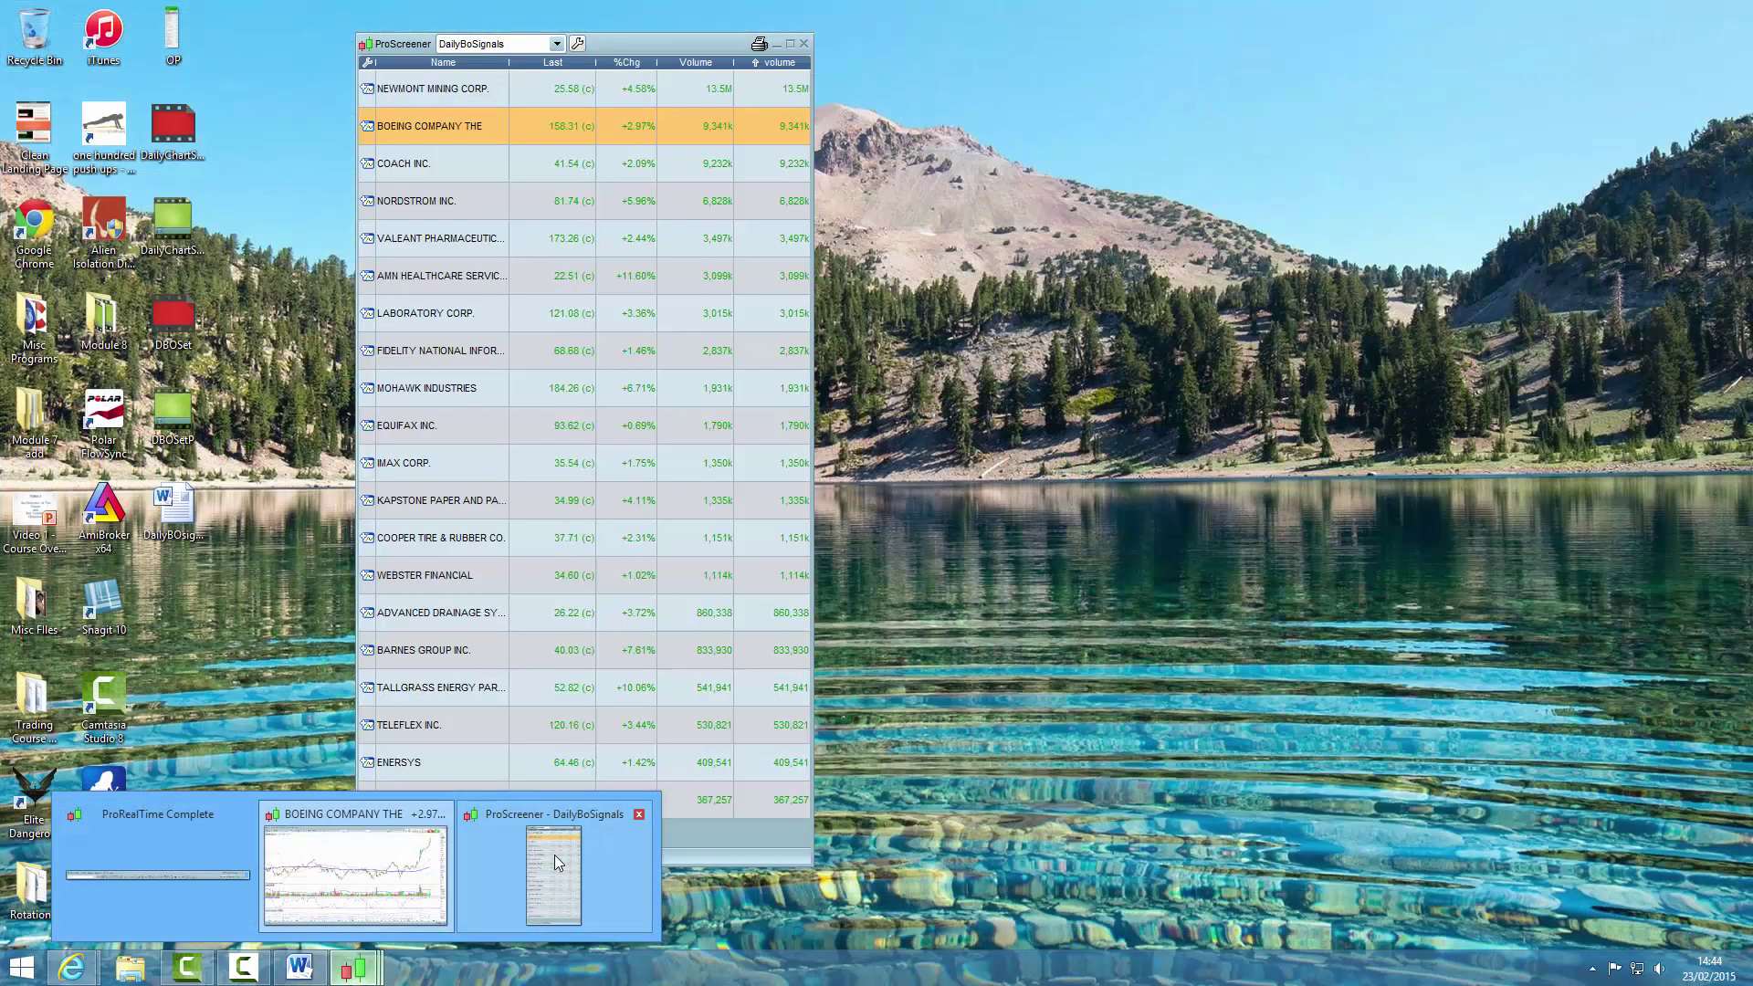
{"action": "left_click", "coordinate": [555, 857]}
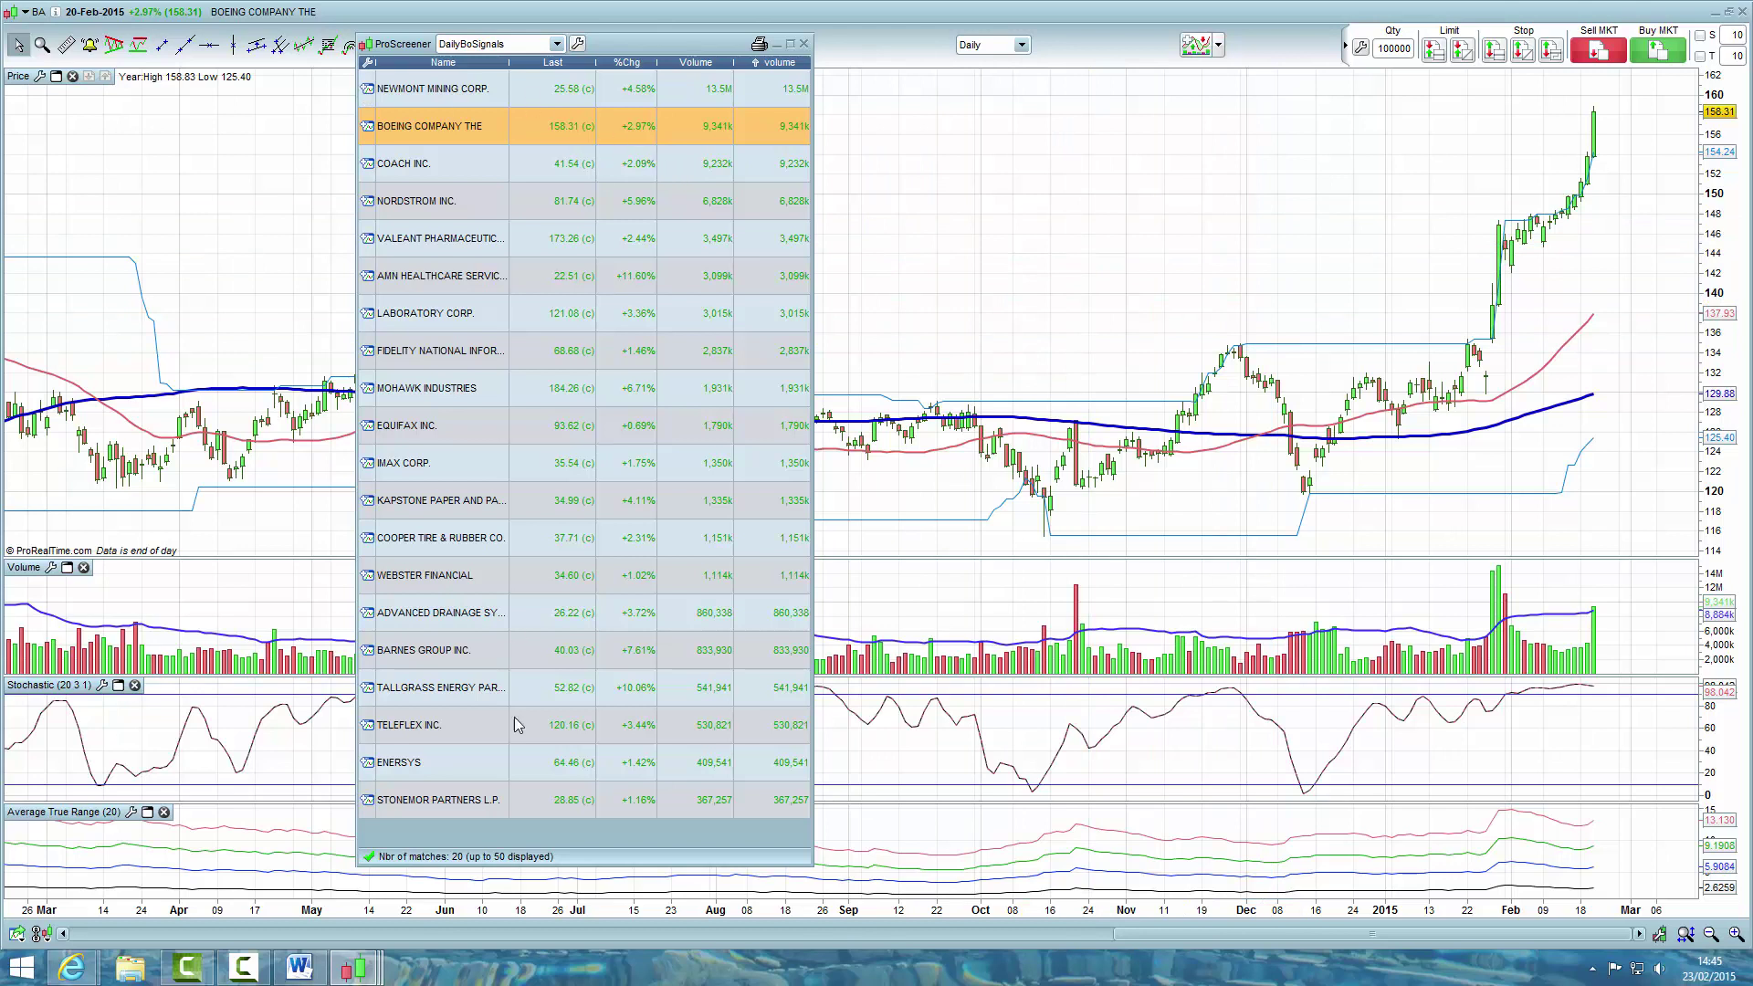
Step: Reopen ProScreener from the main ProRealTime window and load the saved DailyBoSignals screener
{"action": "mouse_move", "coordinate": [356, 968]}
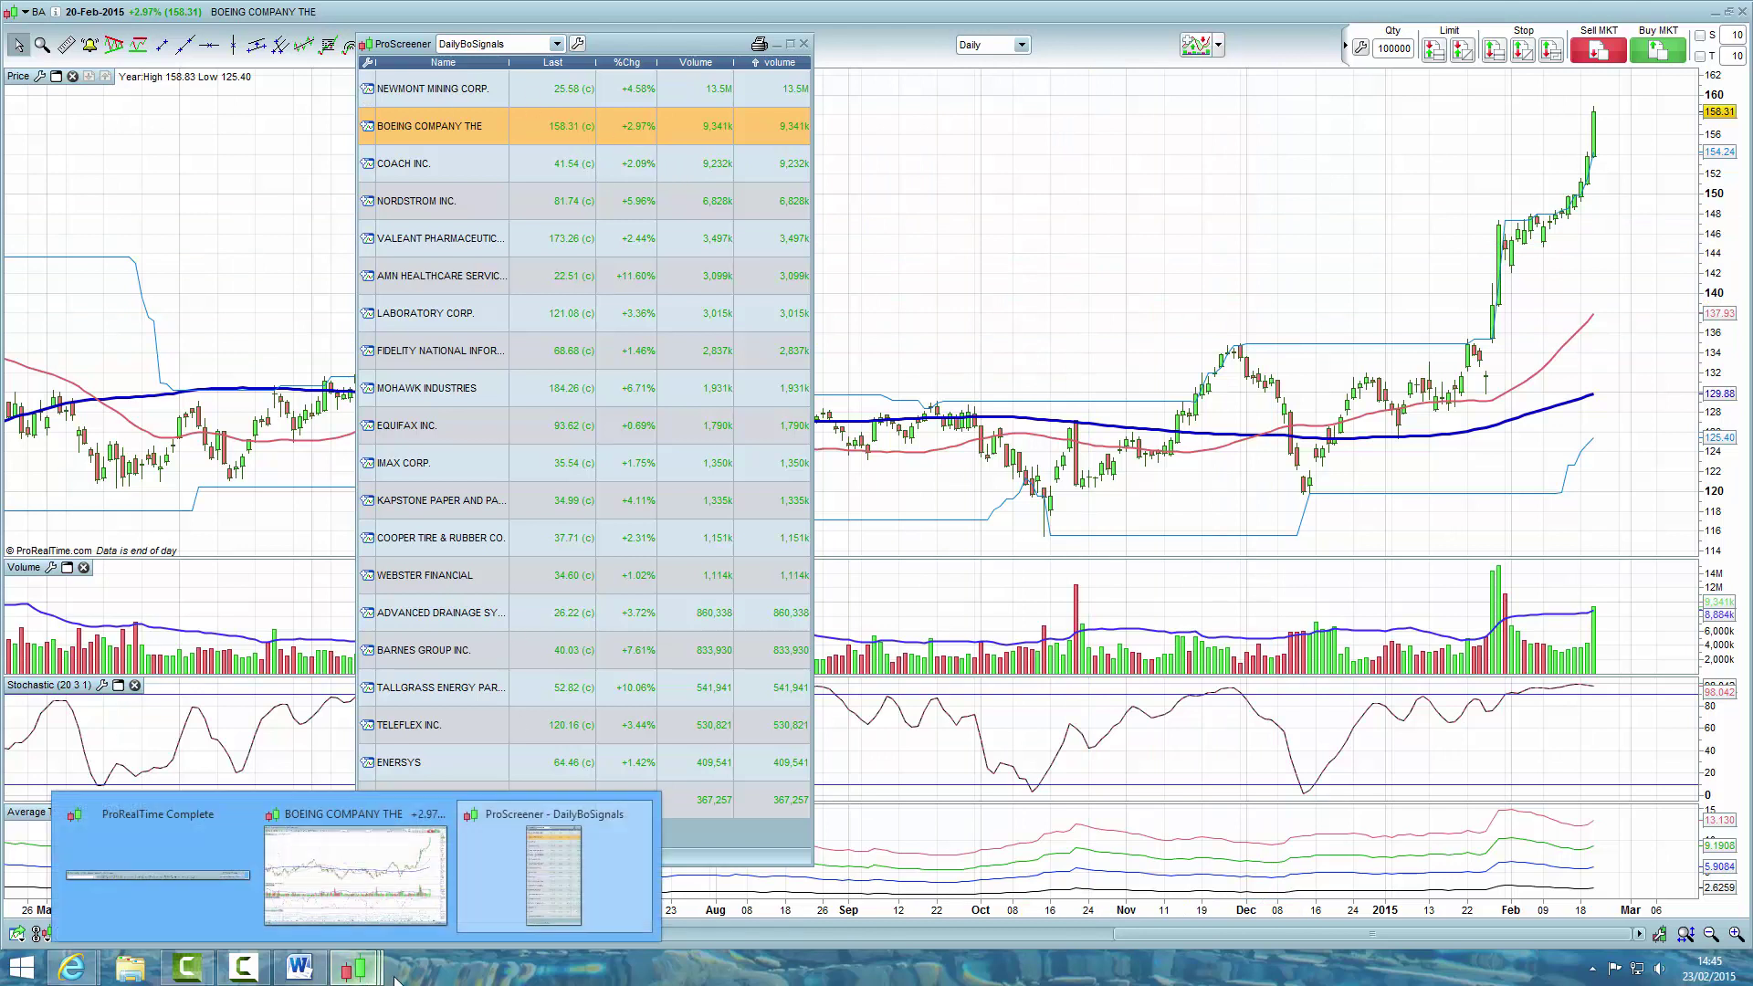
{"action": "left_click", "coordinate": [226, 851]}
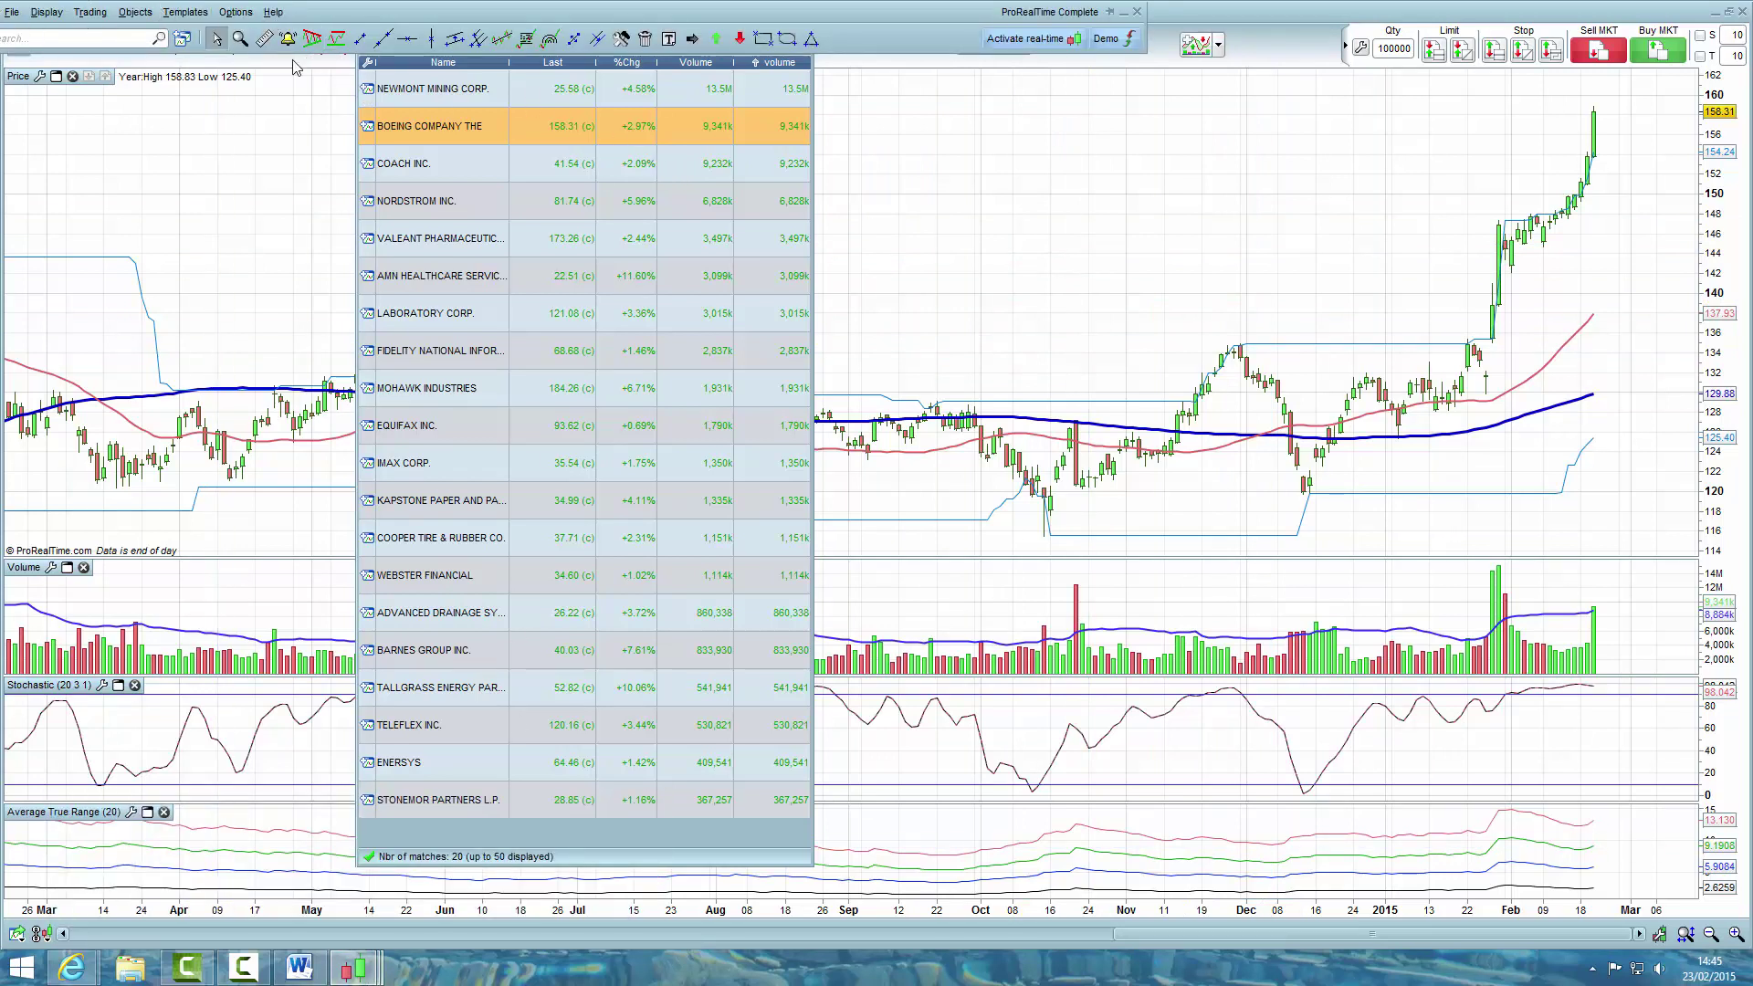
{"action": "left_click", "coordinate": [51, 15]}
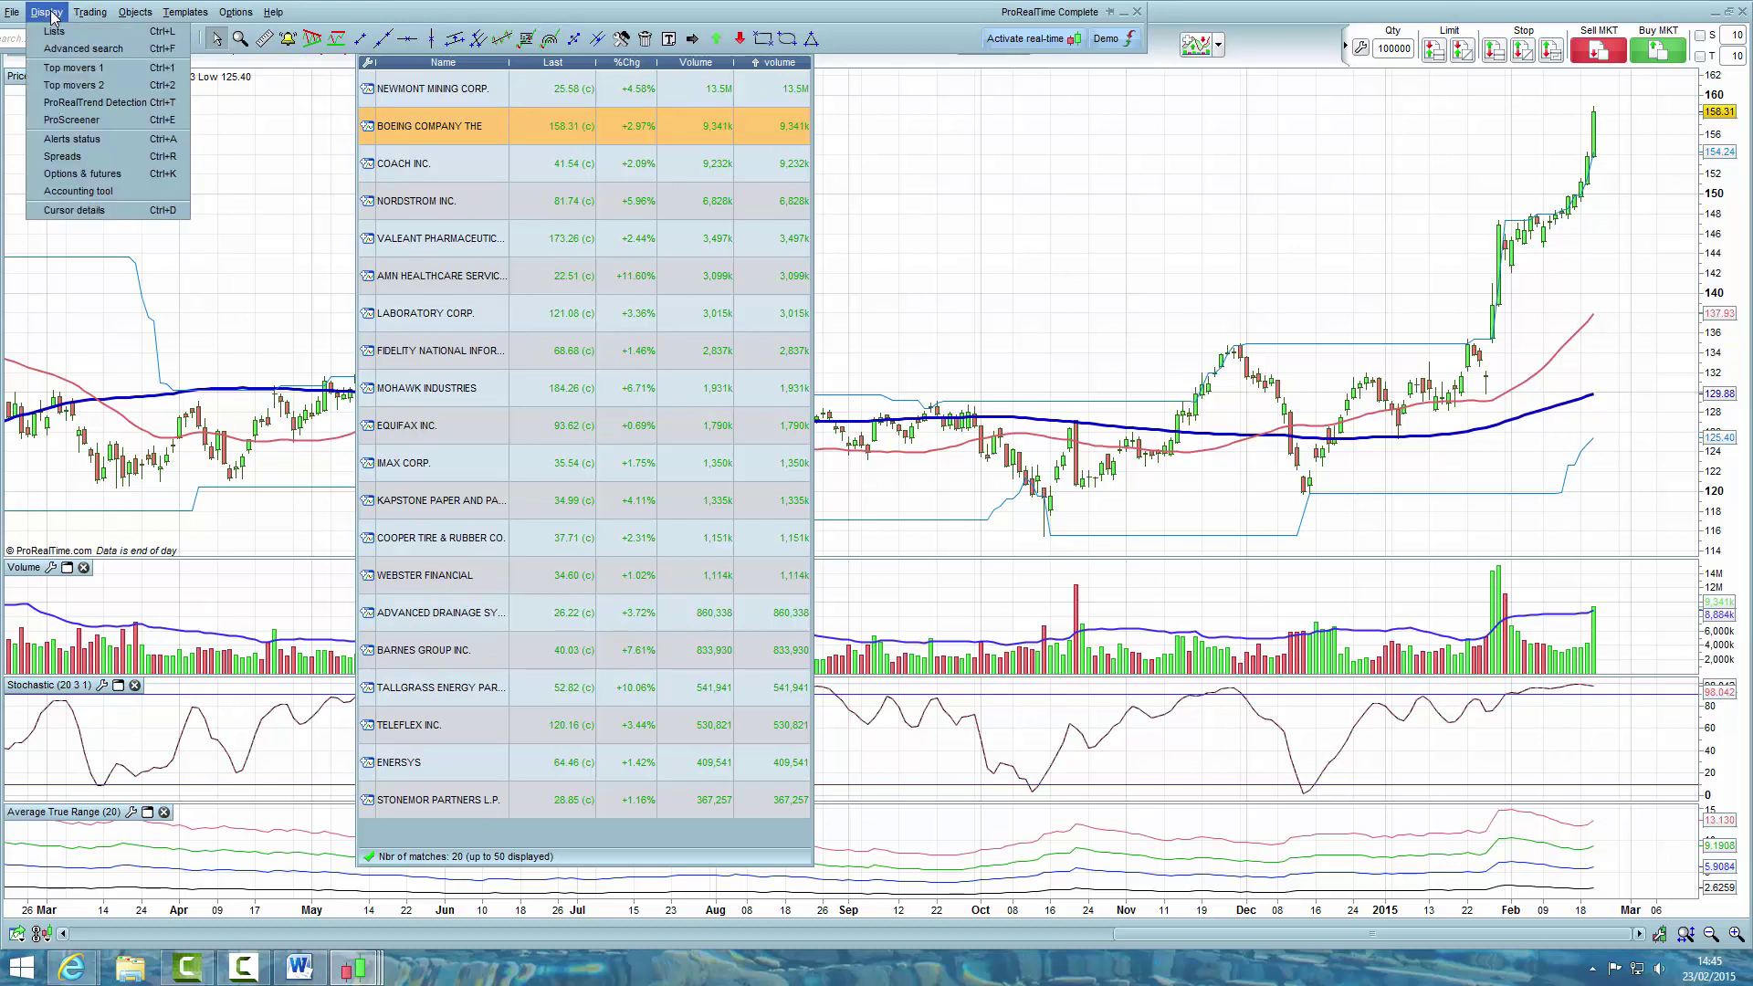
{"action": "left_click", "coordinate": [73, 120]}
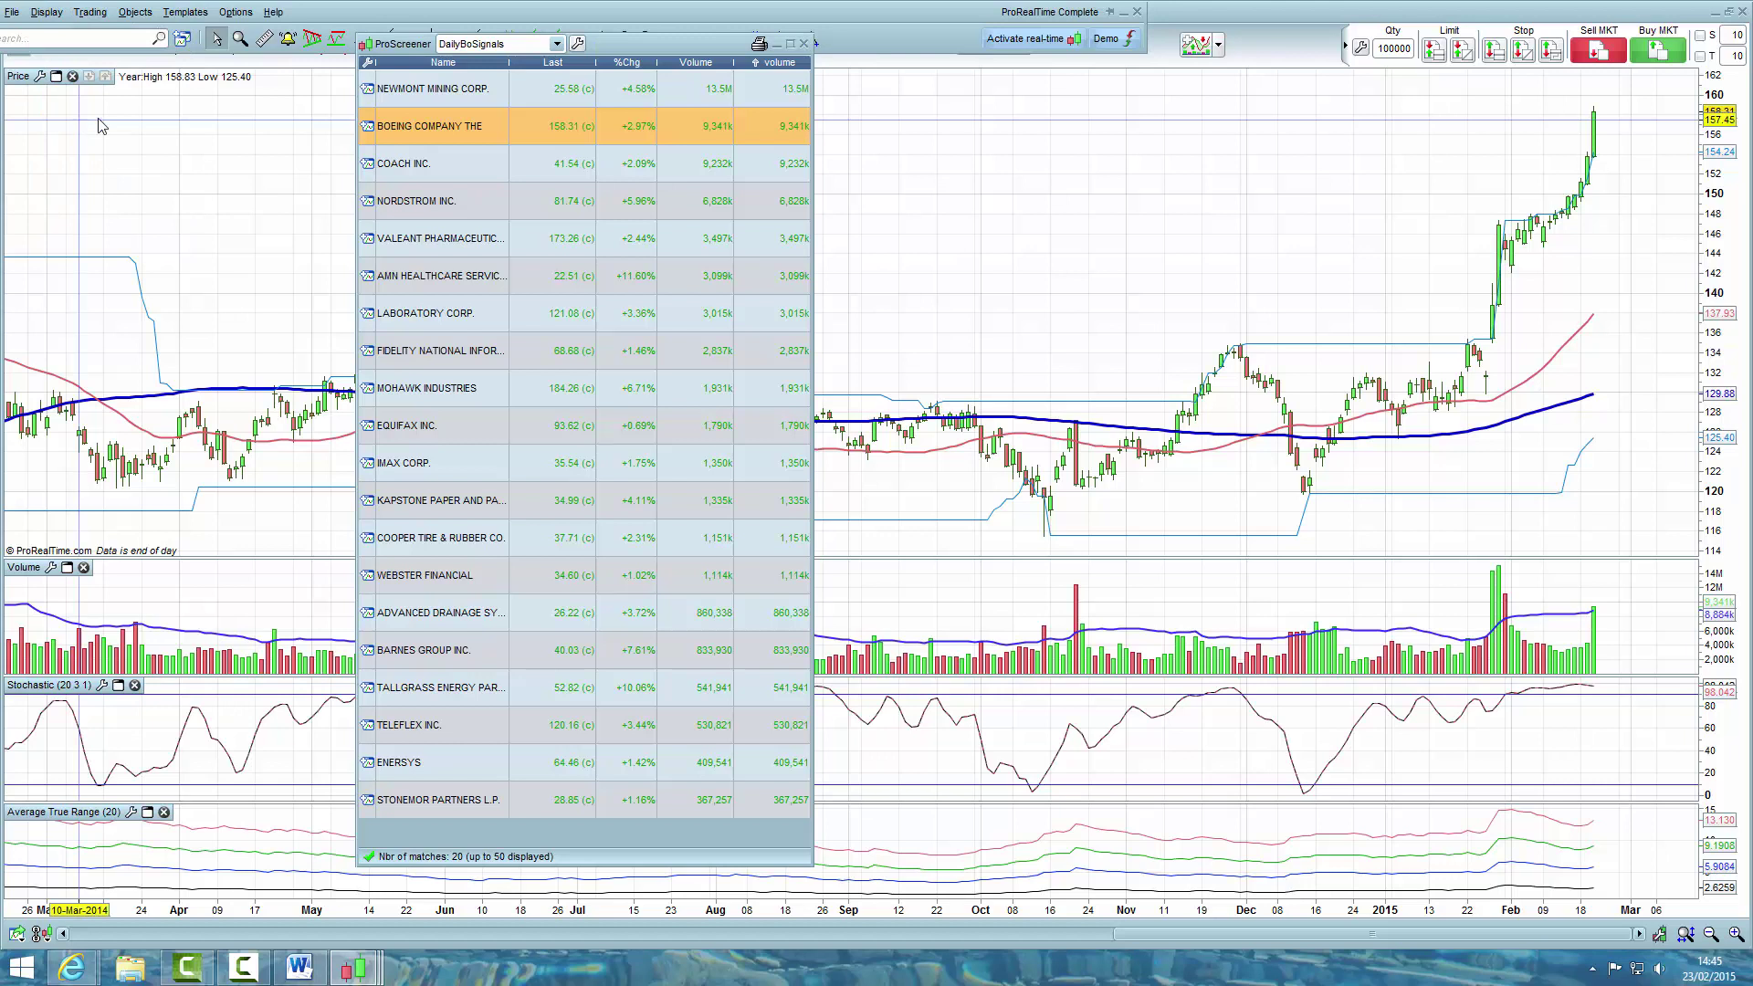
{"action": "left_click", "coordinate": [557, 43]}
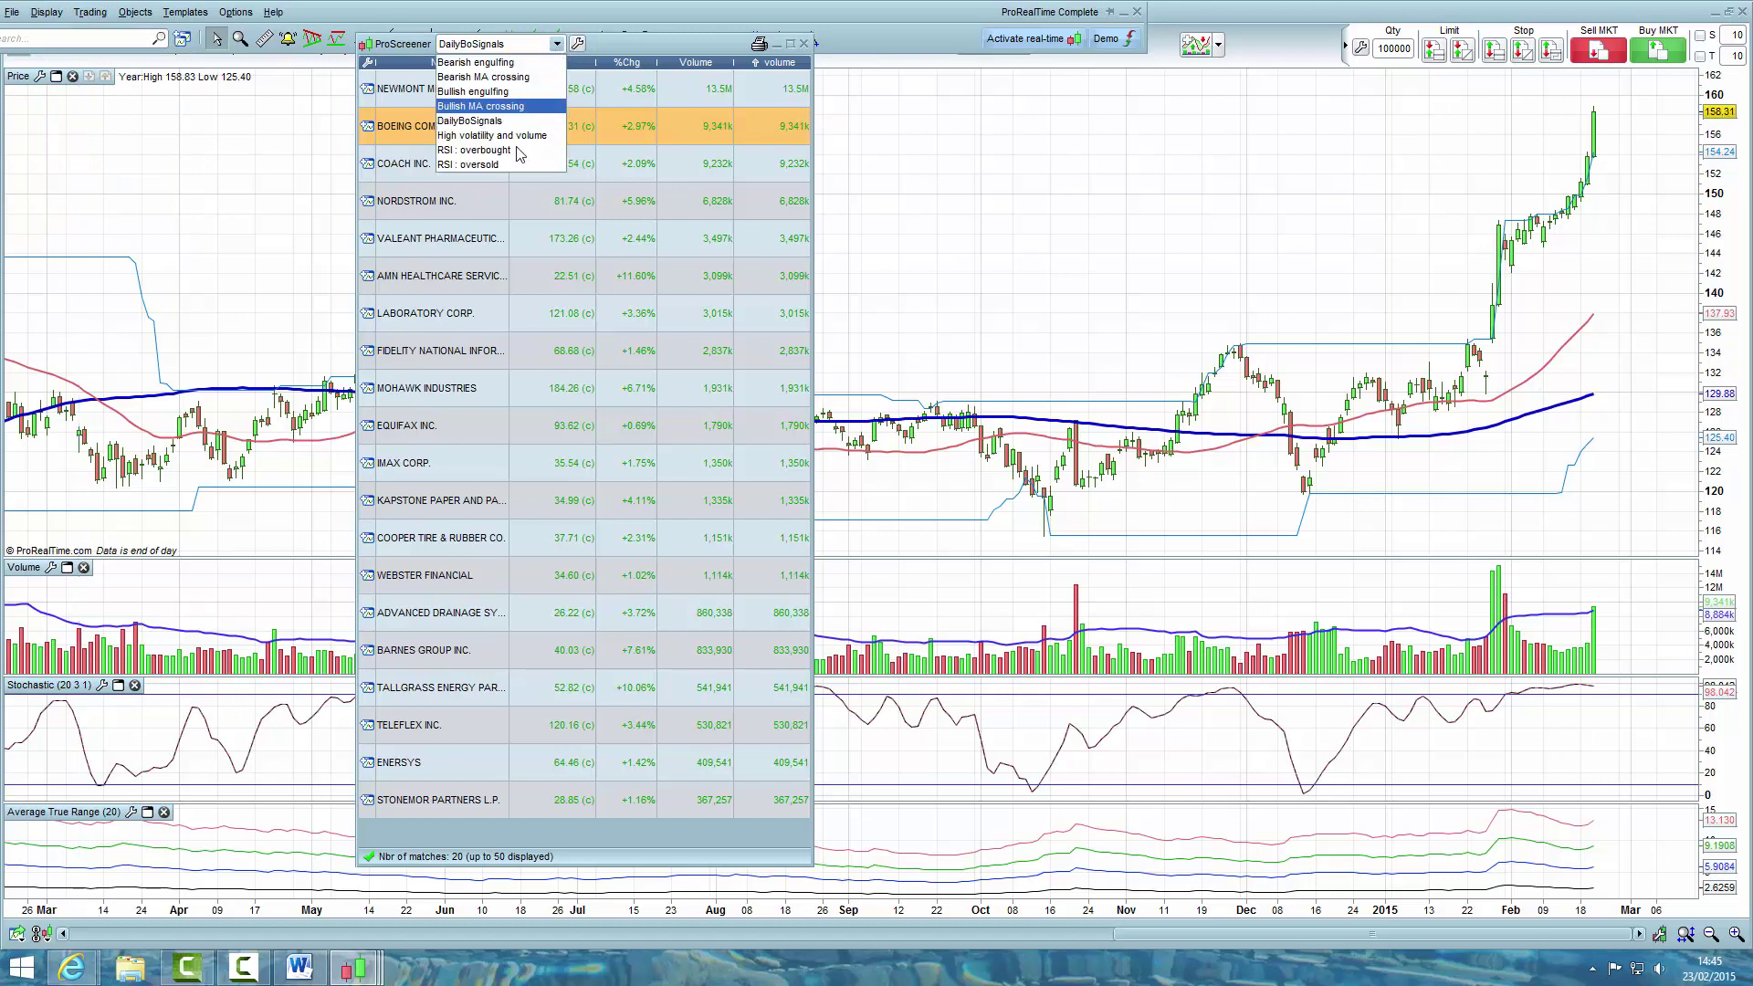
{"action": "left_click", "coordinate": [481, 125]}
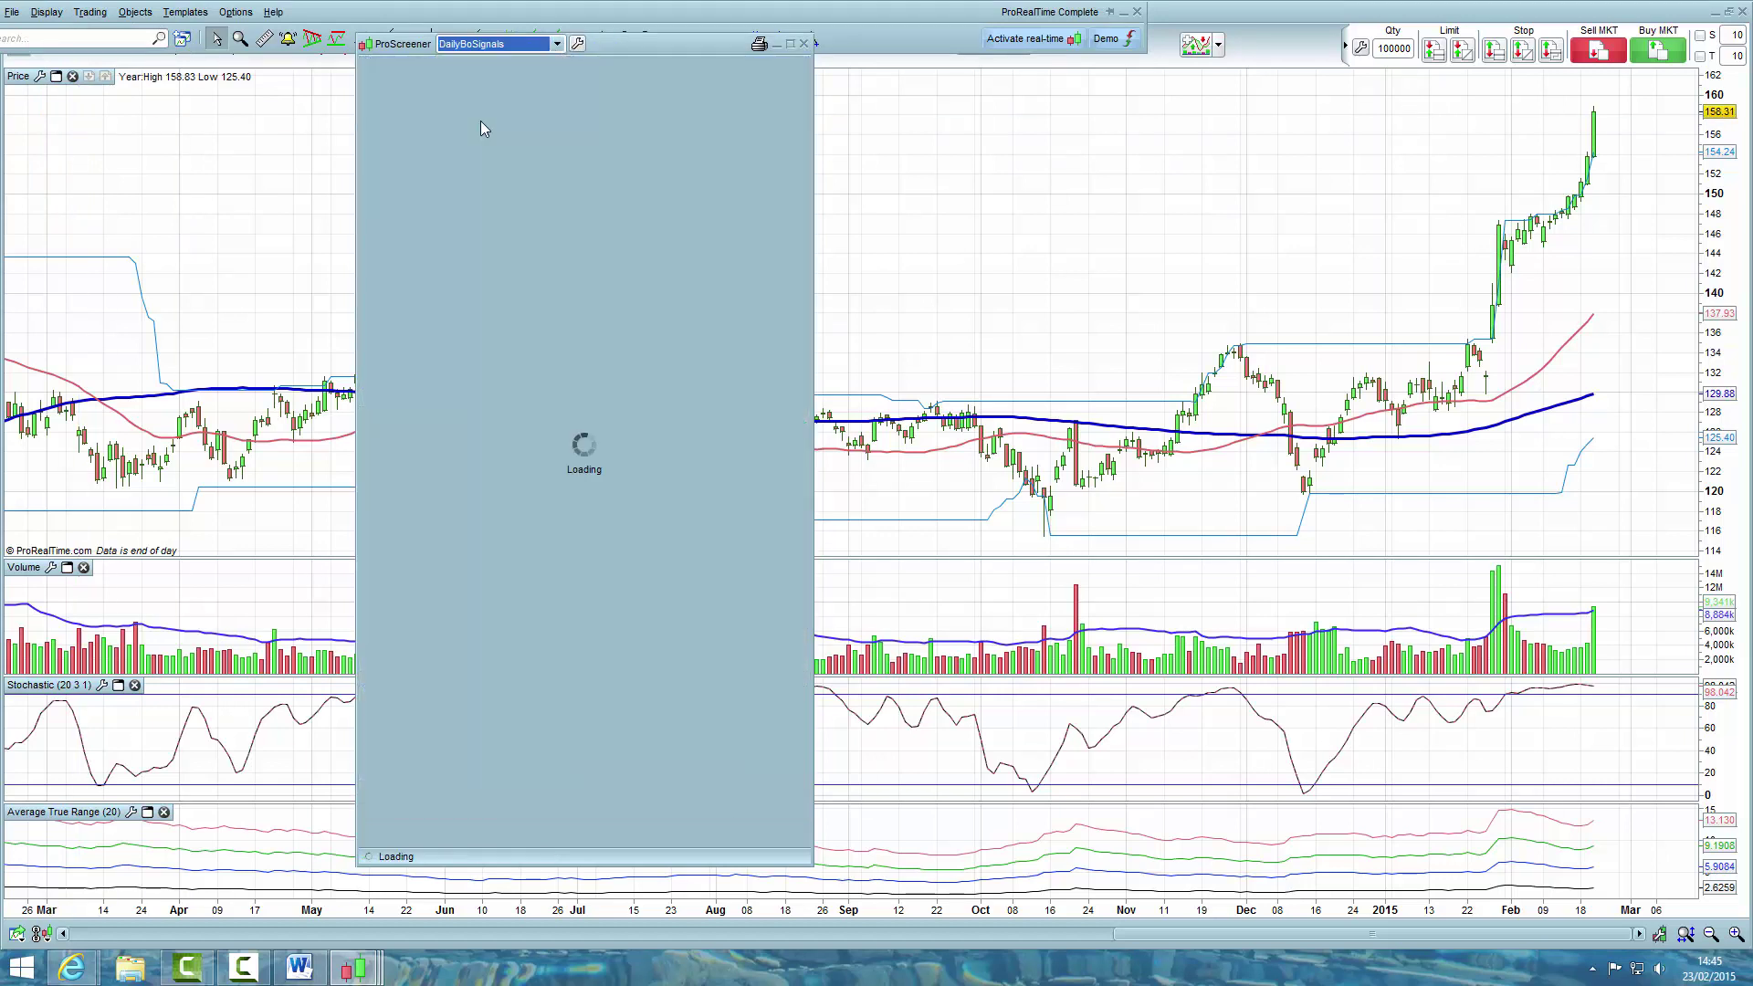
Step: Change the DailyBoSignals screener's list to scan to NASDAQ : All and execute it
{"action": "left_click", "coordinate": [578, 45]}
{"action": "left_click_drag", "start_coordinate": [380, 216], "coordinate": [418, 416]}
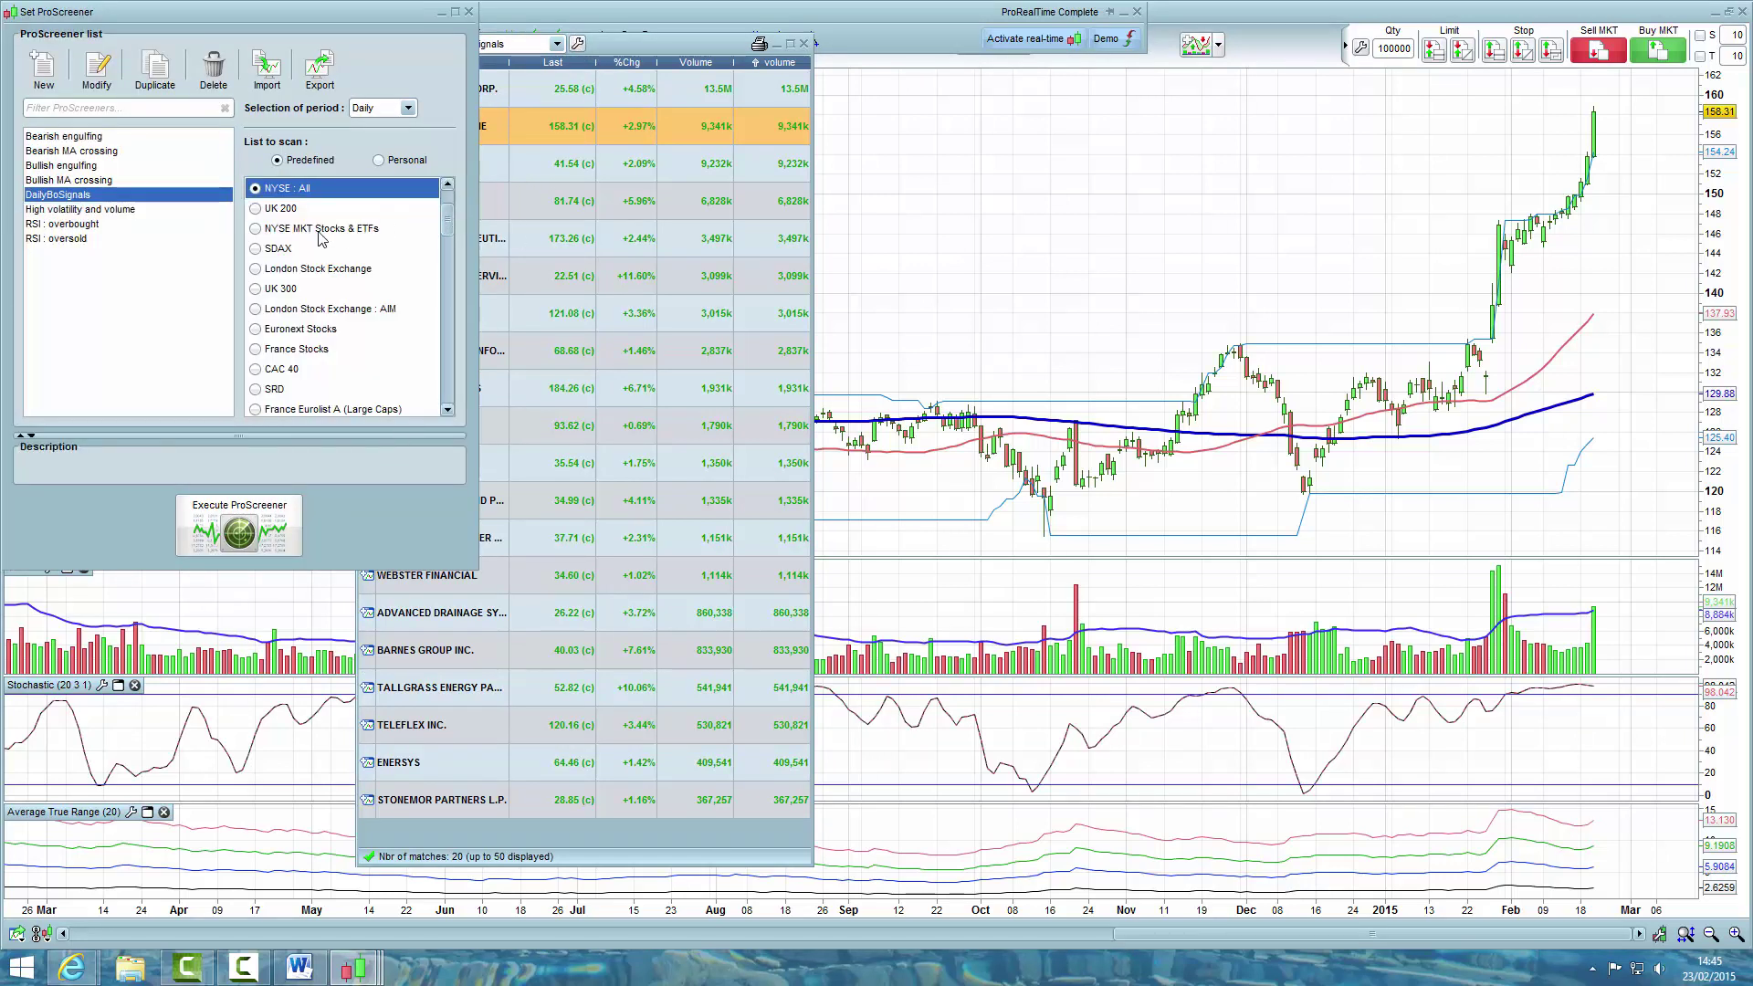
{"action": "left_click", "coordinate": [445, 185]}
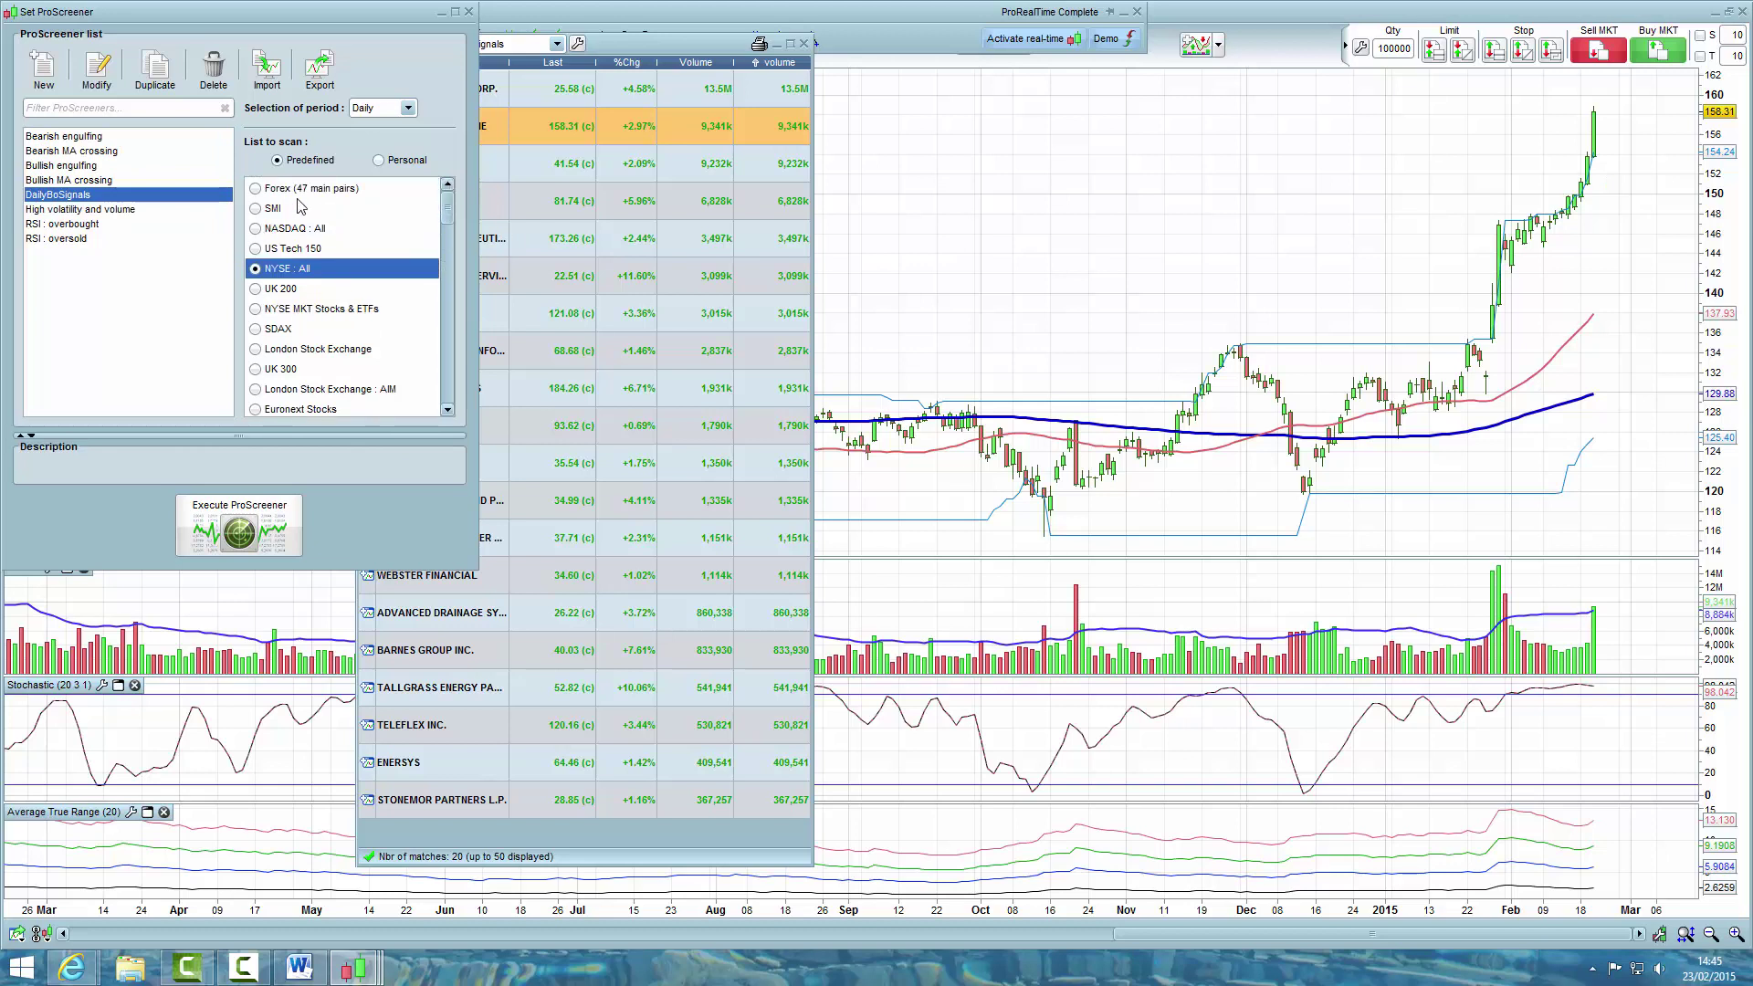
{"action": "left_click", "coordinate": [255, 229]}
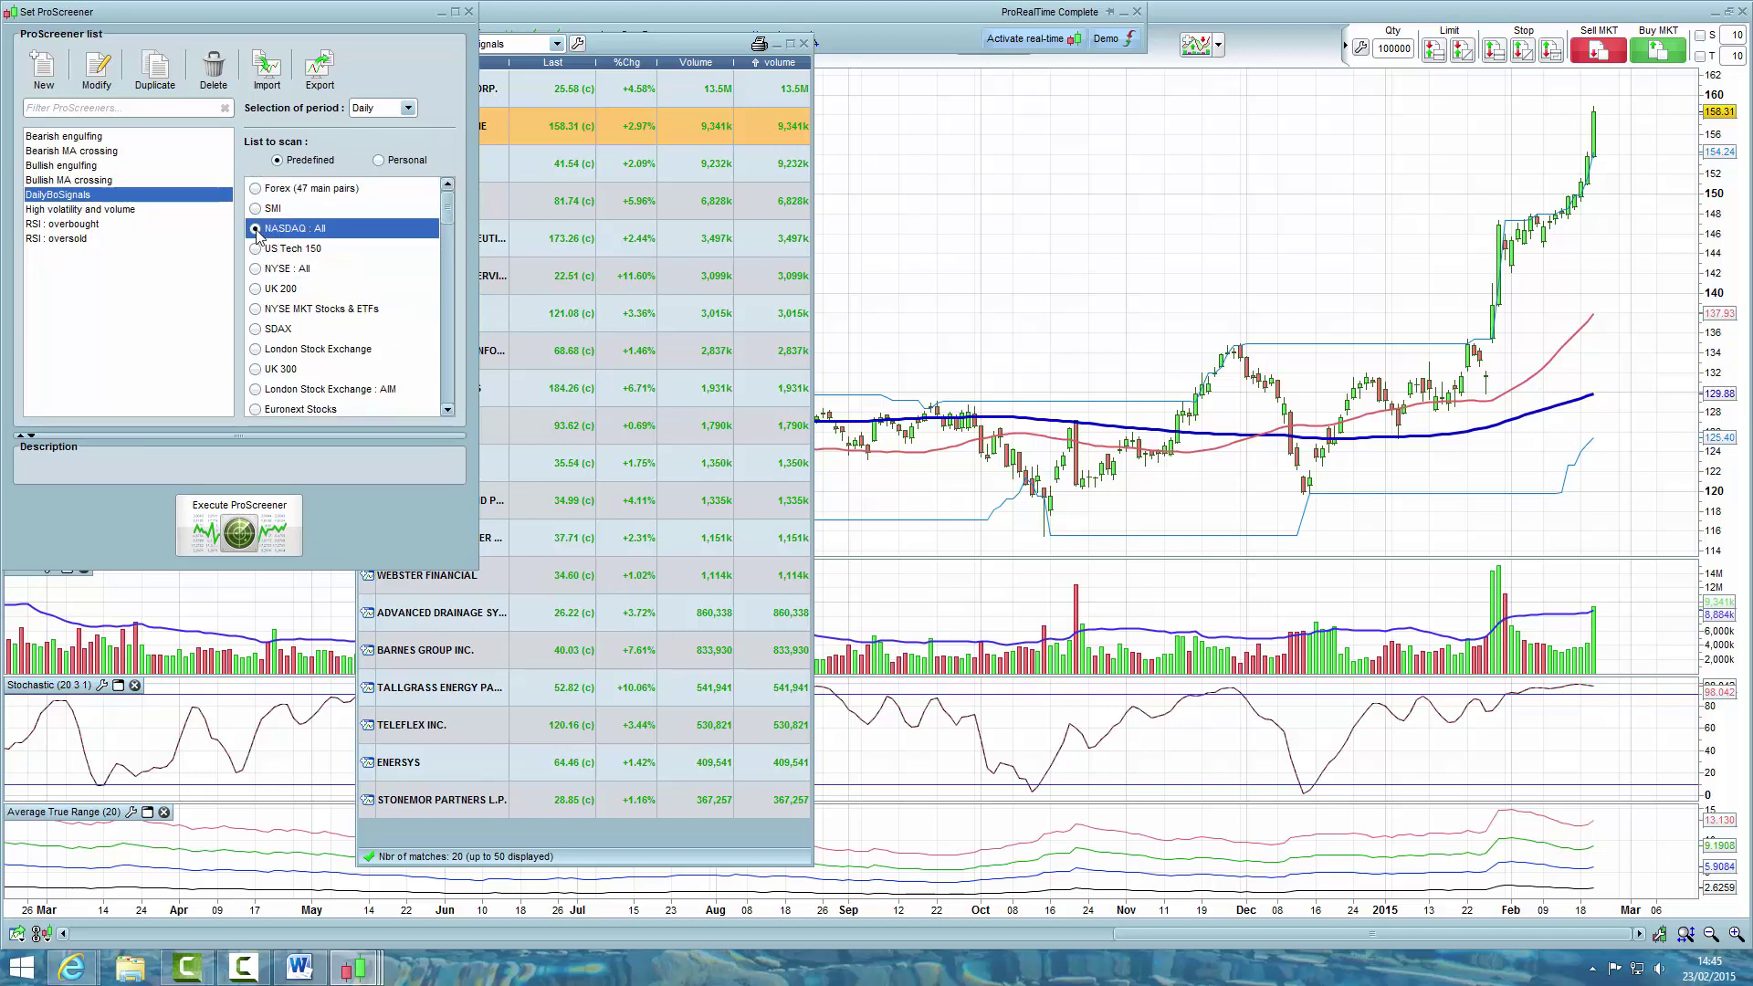
{"action": "left_click", "coordinate": [285, 527]}
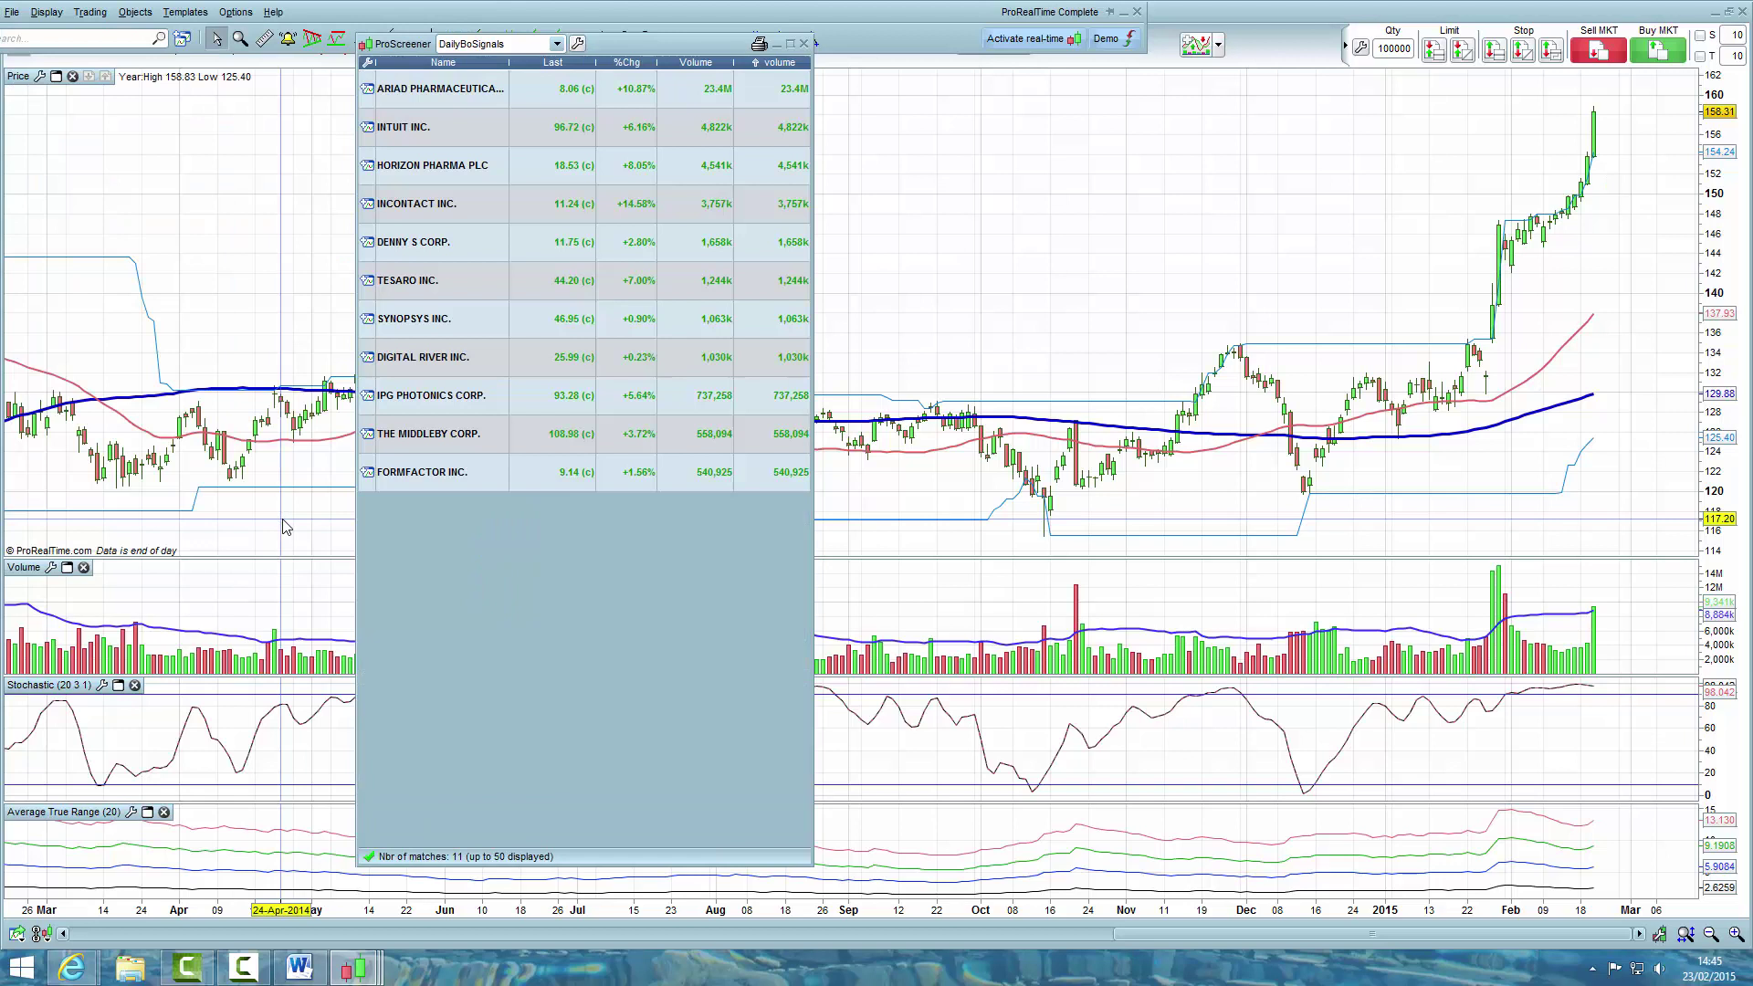
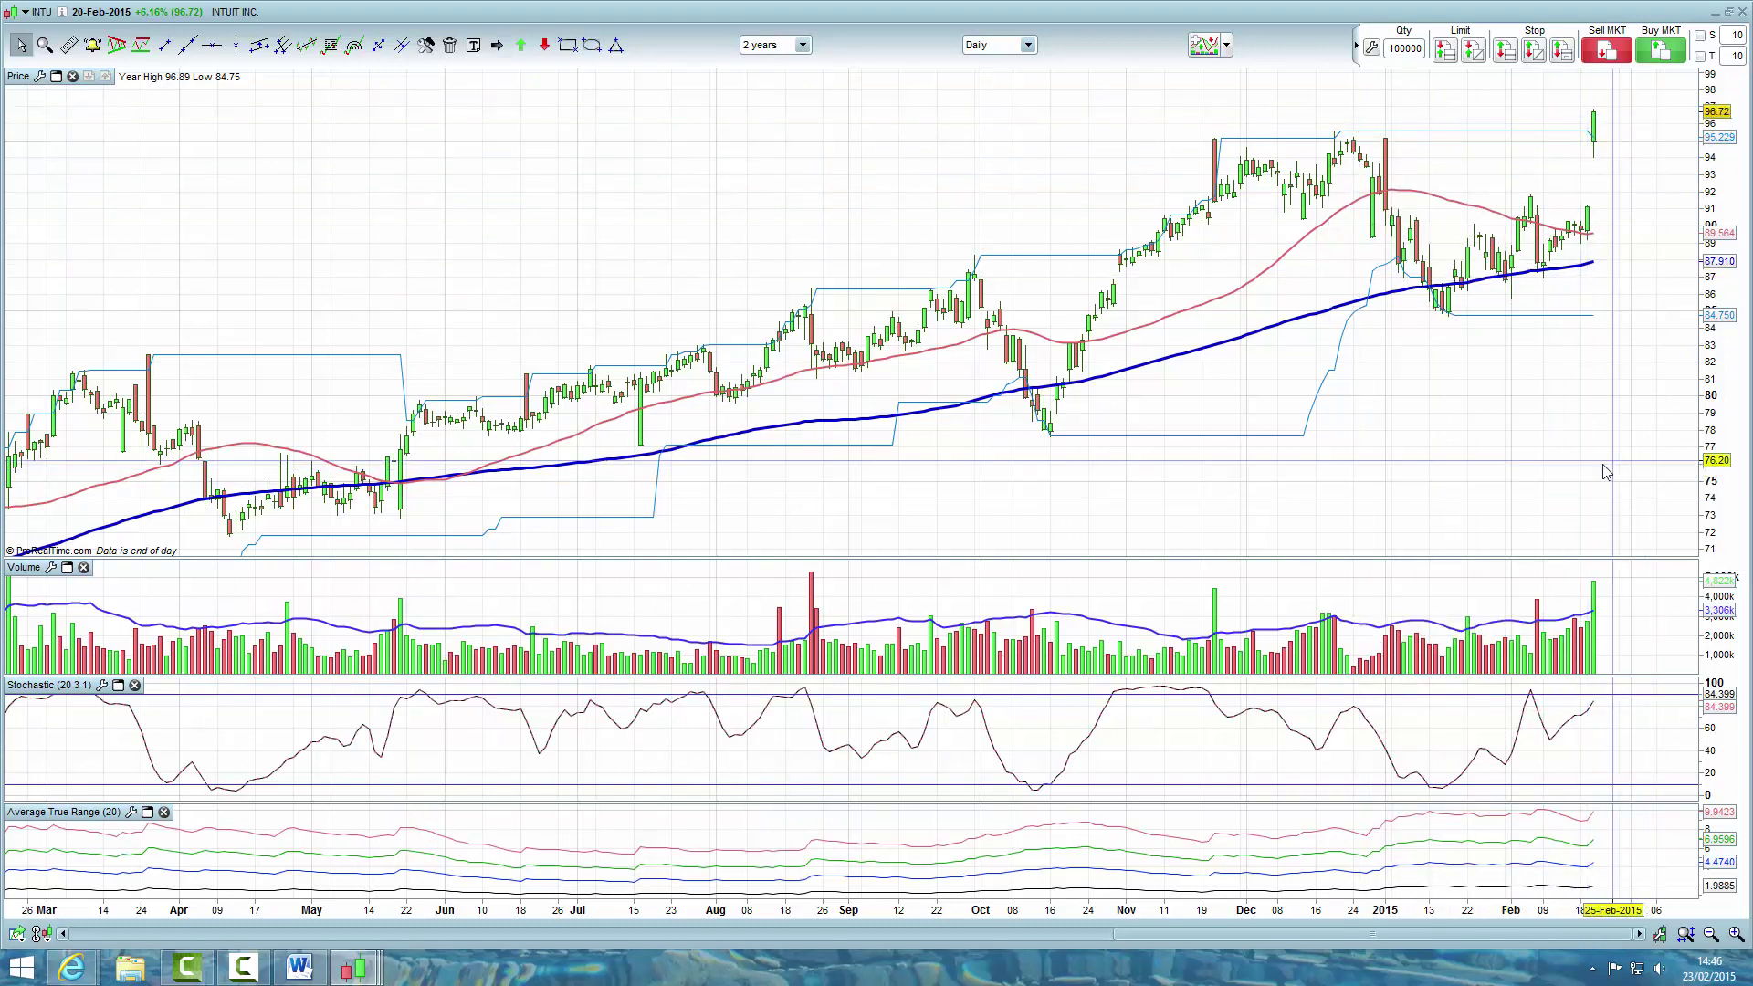
Step: In the Average True Range settings, set the vertical shift of the Envelopes (1 400) to 600% and close the settings
{"action": "mouse_move", "coordinate": [1594, 426]}
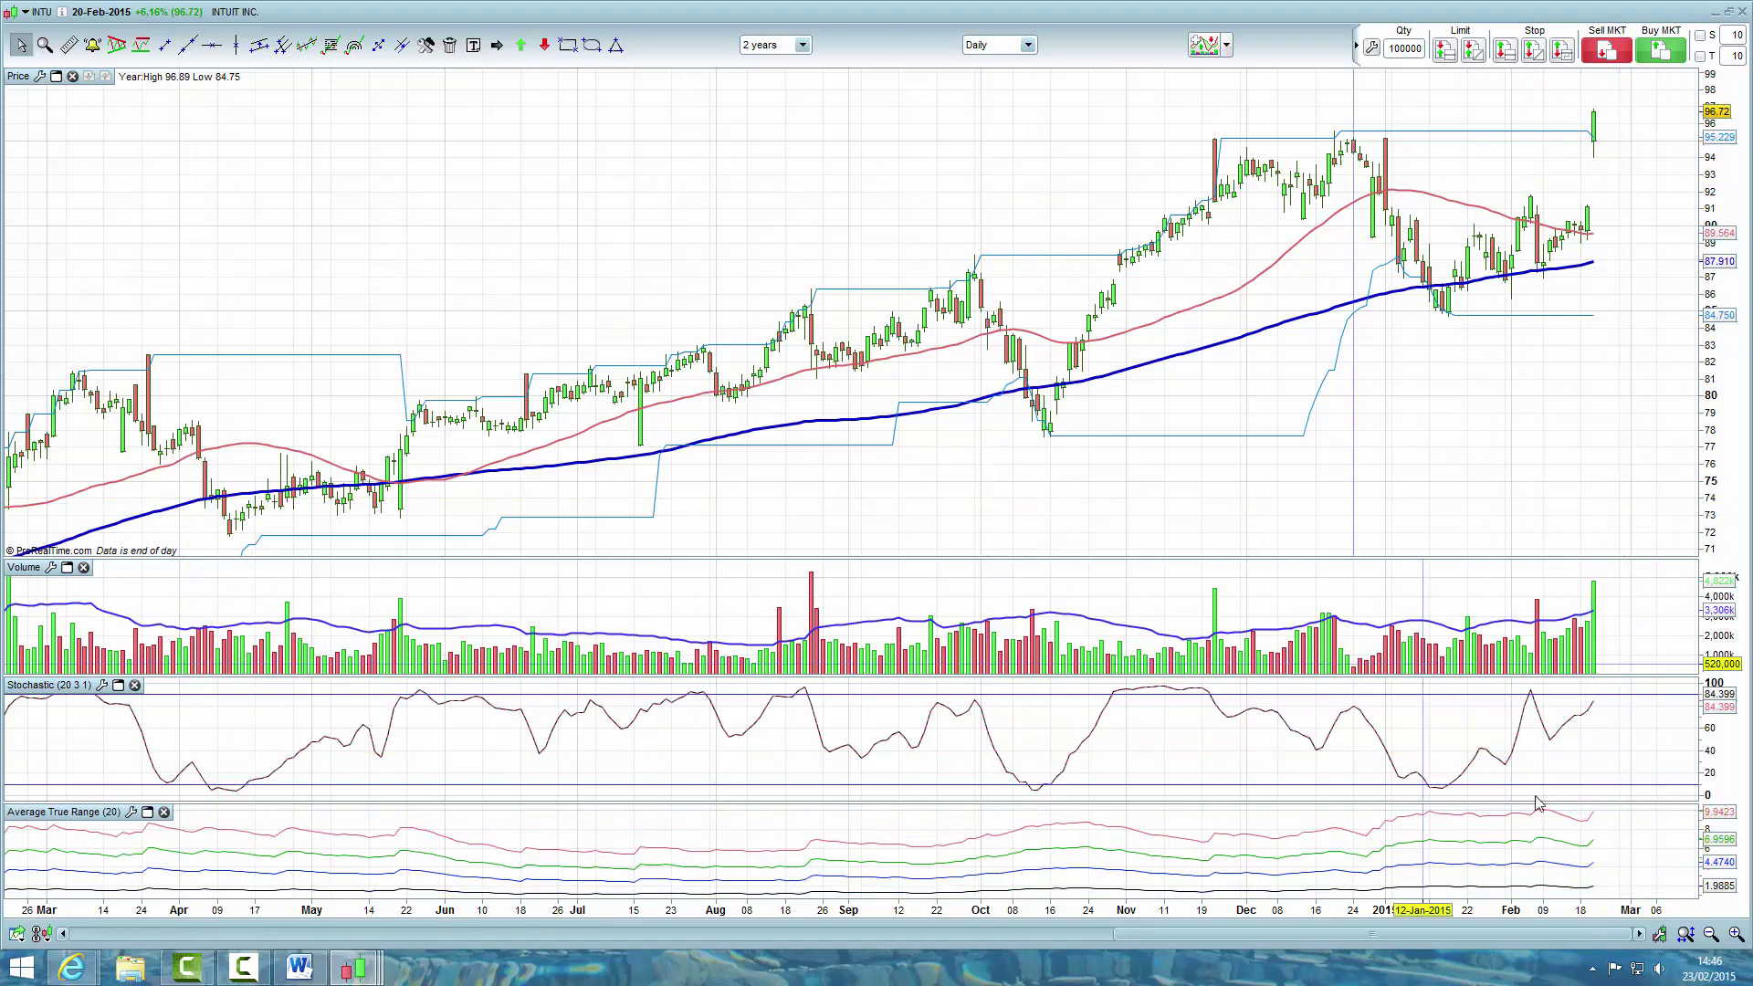
{"action": "left_click", "coordinate": [130, 811]}
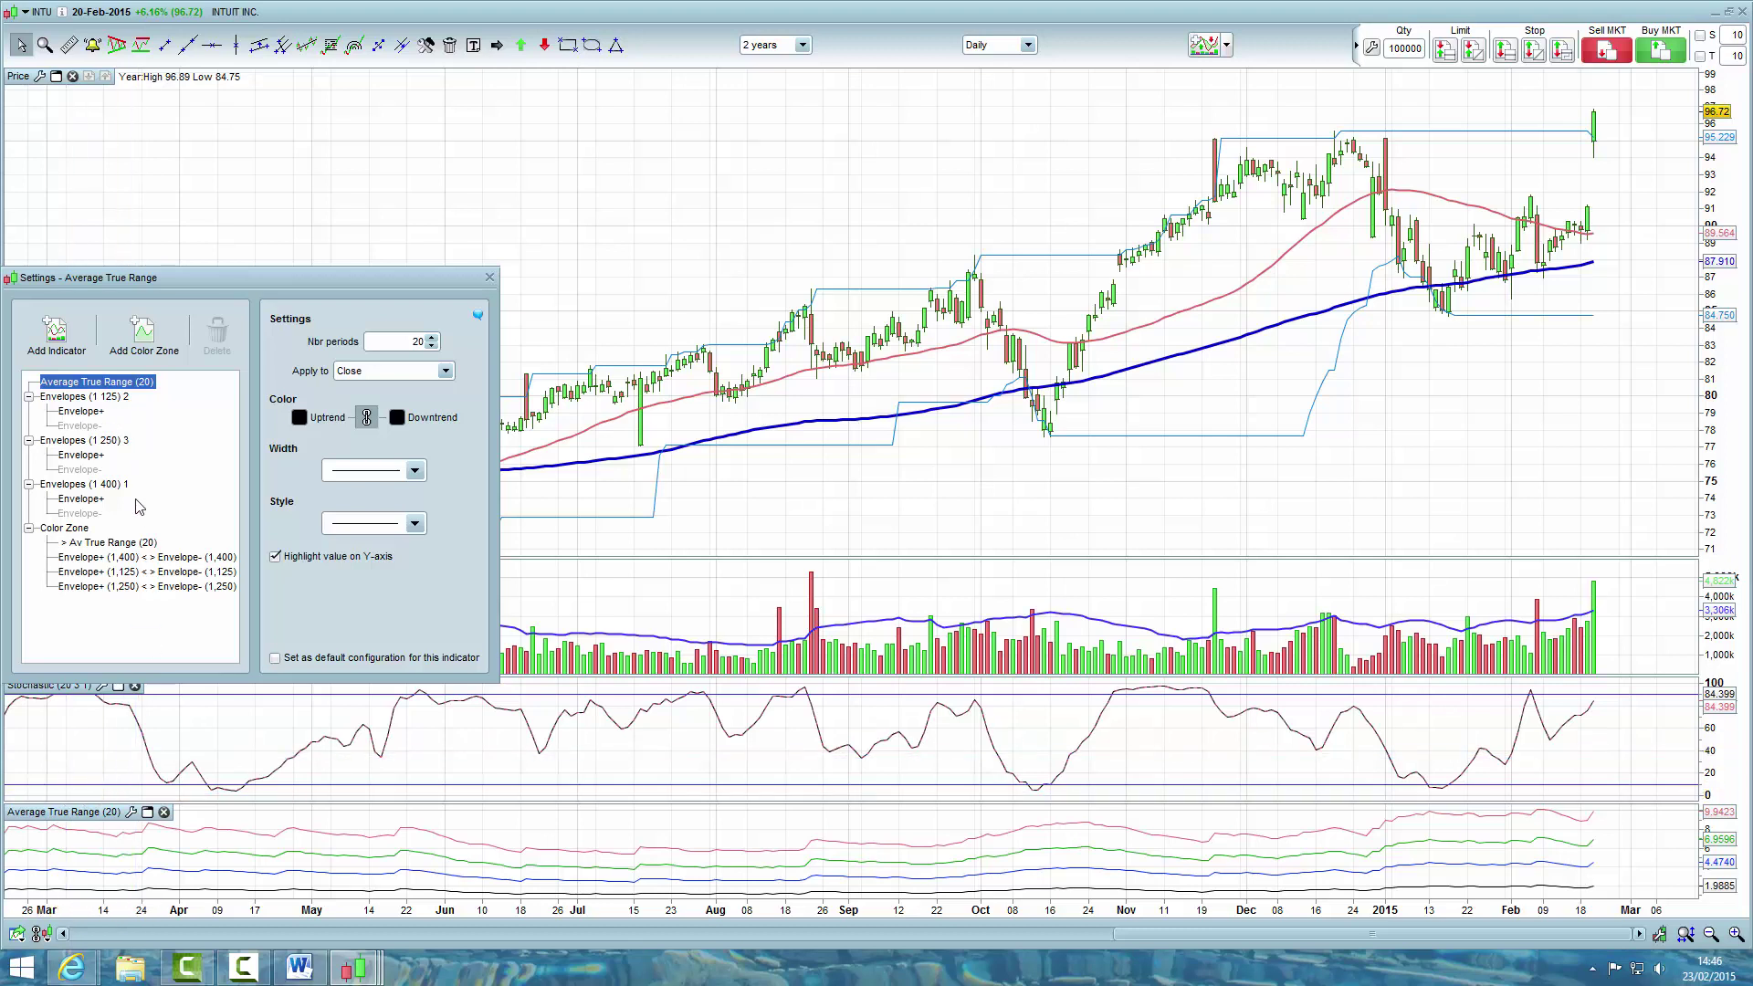
{"action": "left_click", "coordinate": [89, 498]}
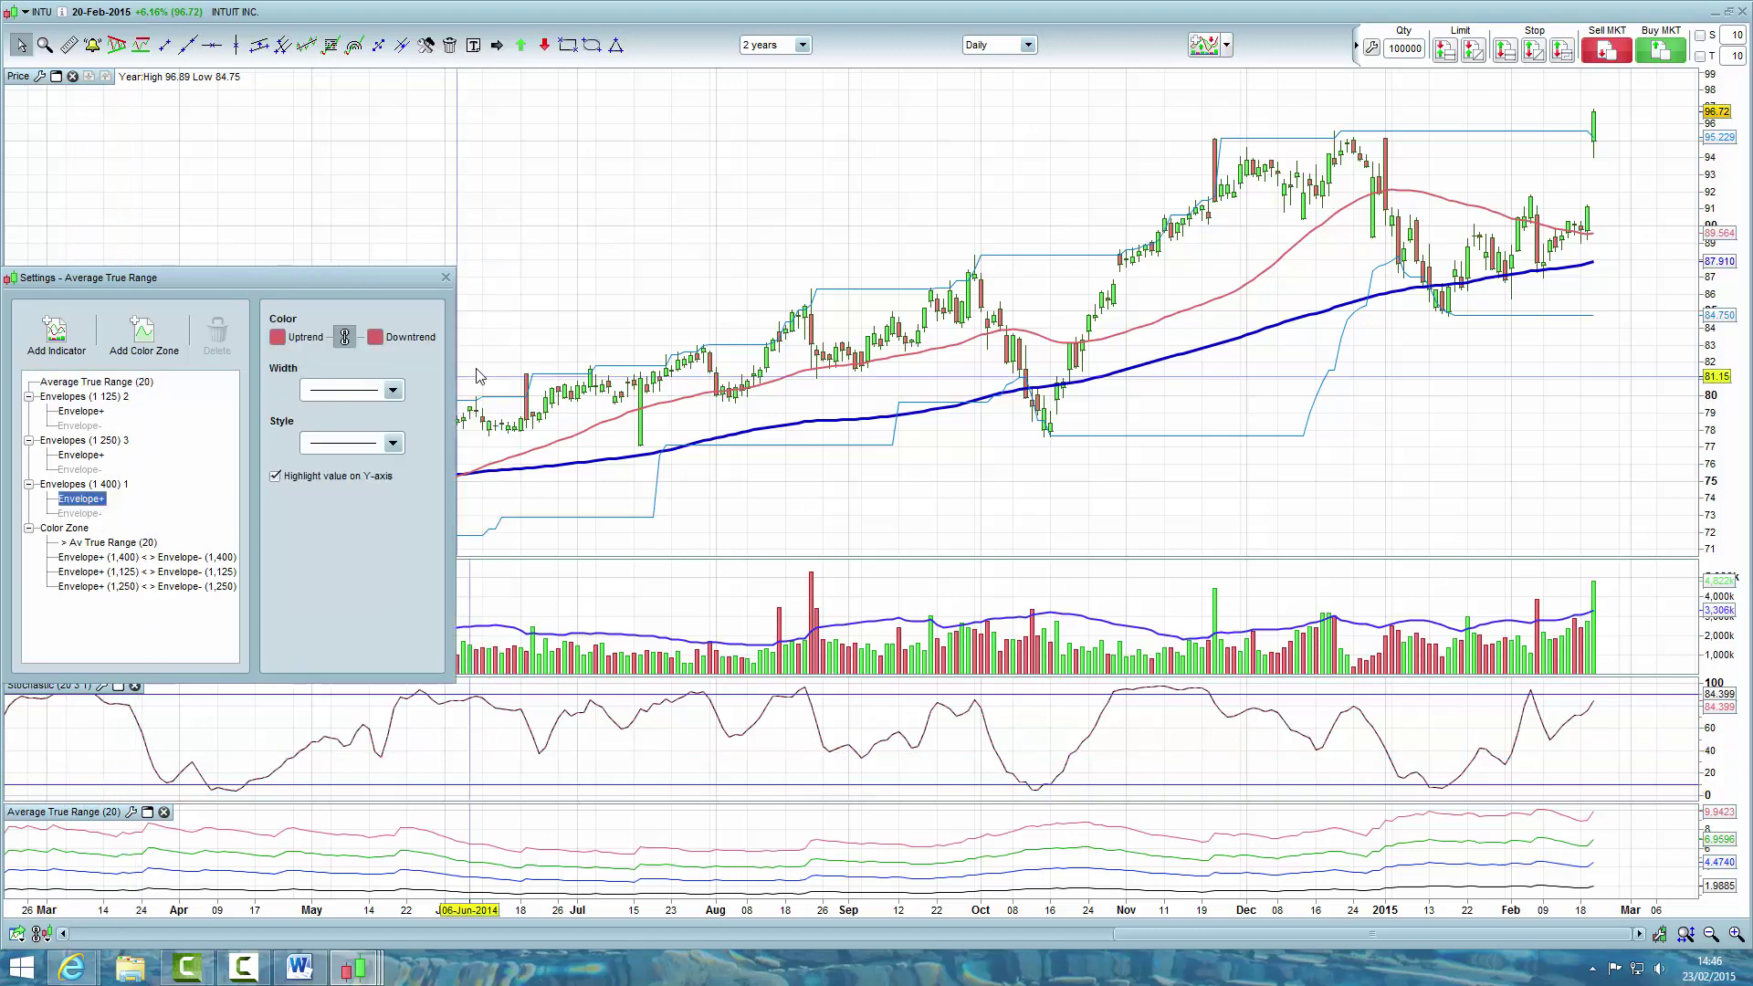
{"action": "left_click", "coordinate": [73, 485]}
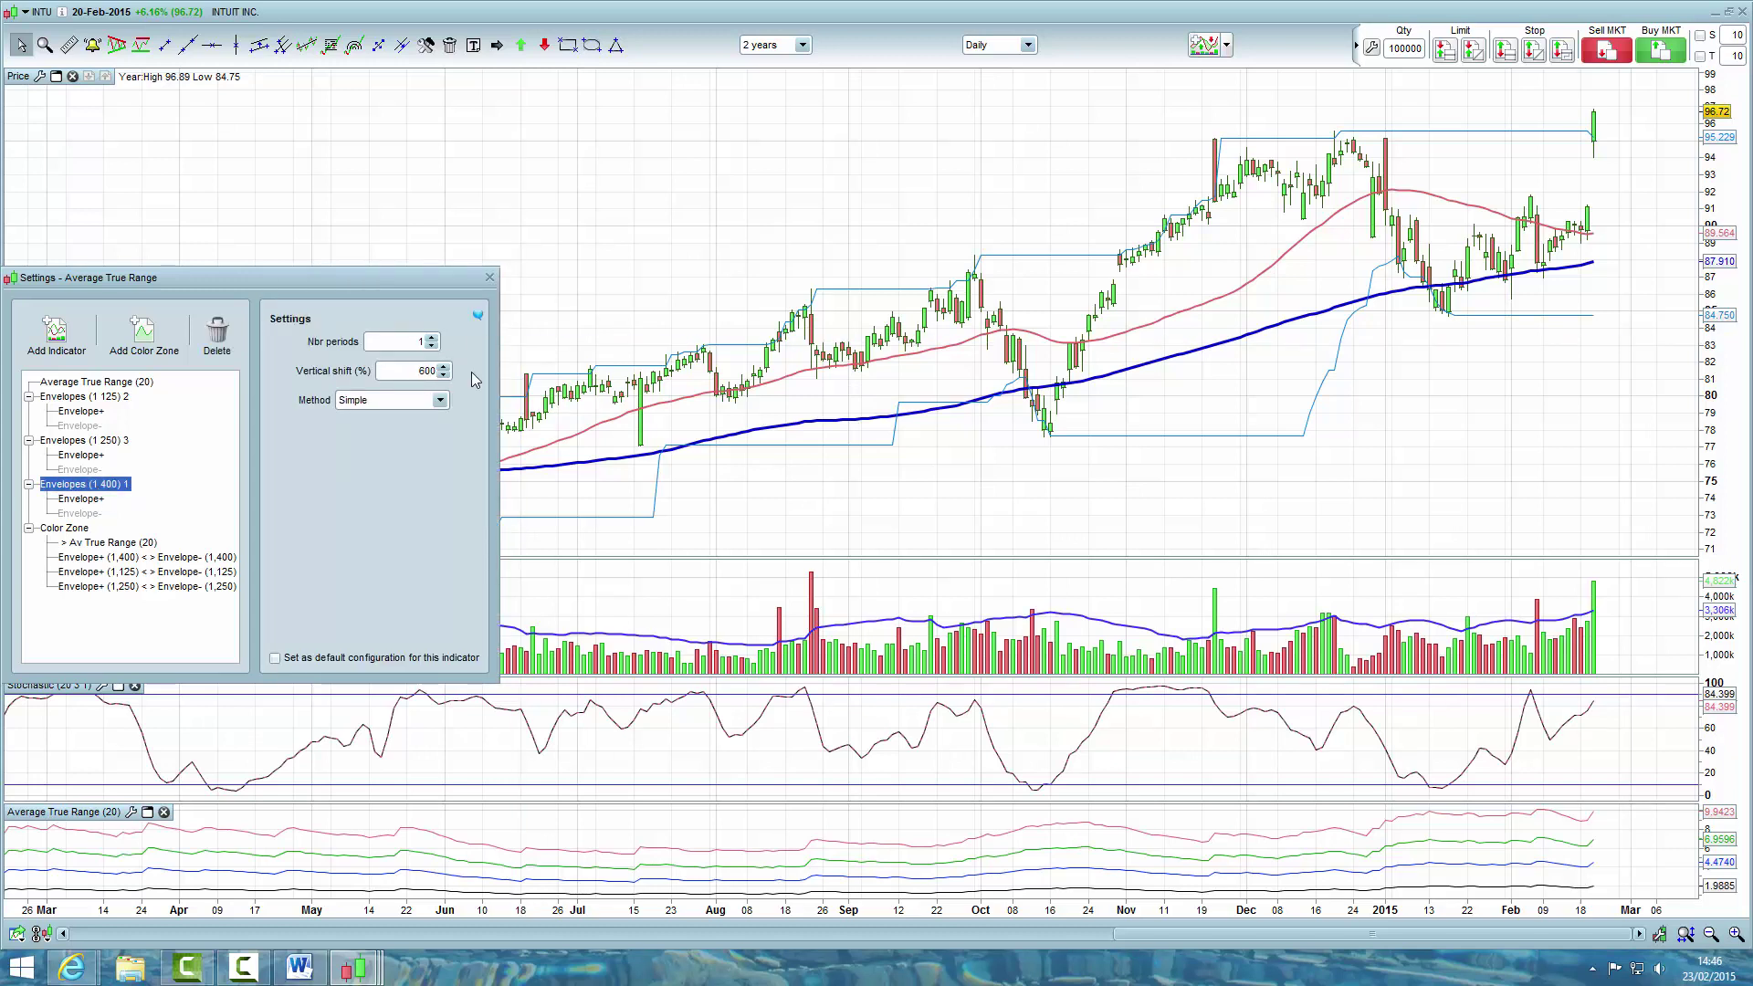
{"action": "type", "text": "600"}
{"action": "left_click", "coordinate": [489, 278]}
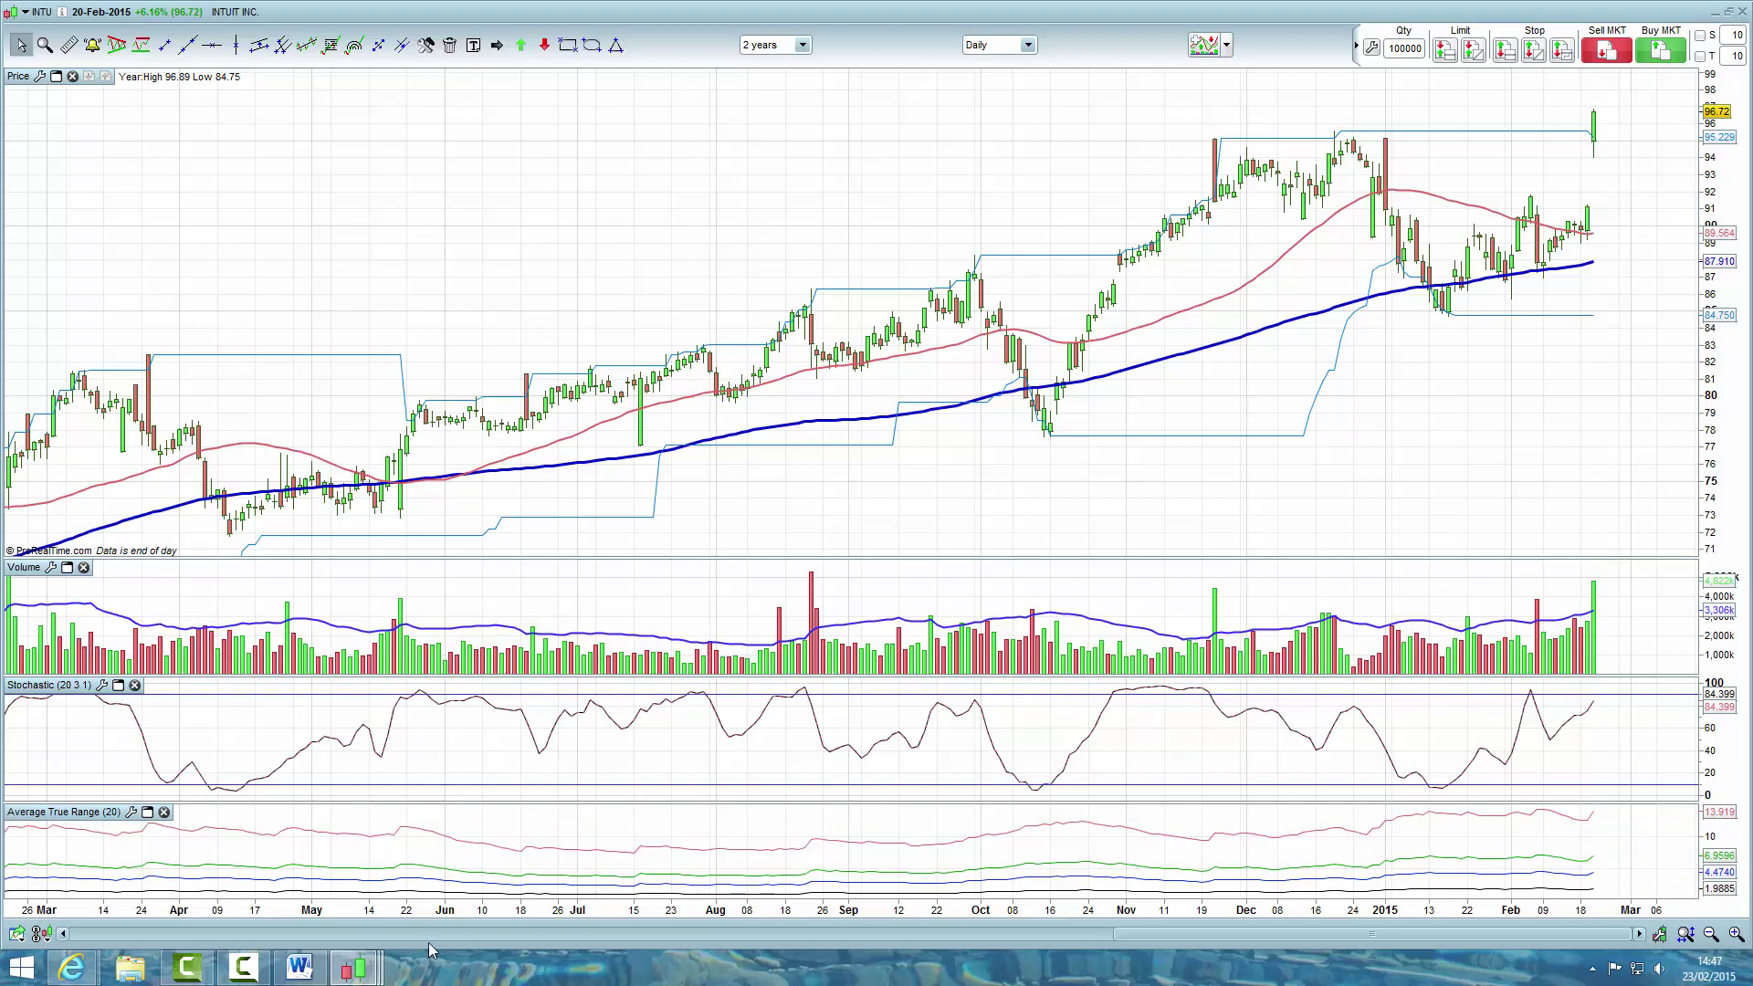
Step: Search the computer for "calc" and open Calculator
{"action": "left_click", "coordinate": [20, 965]}
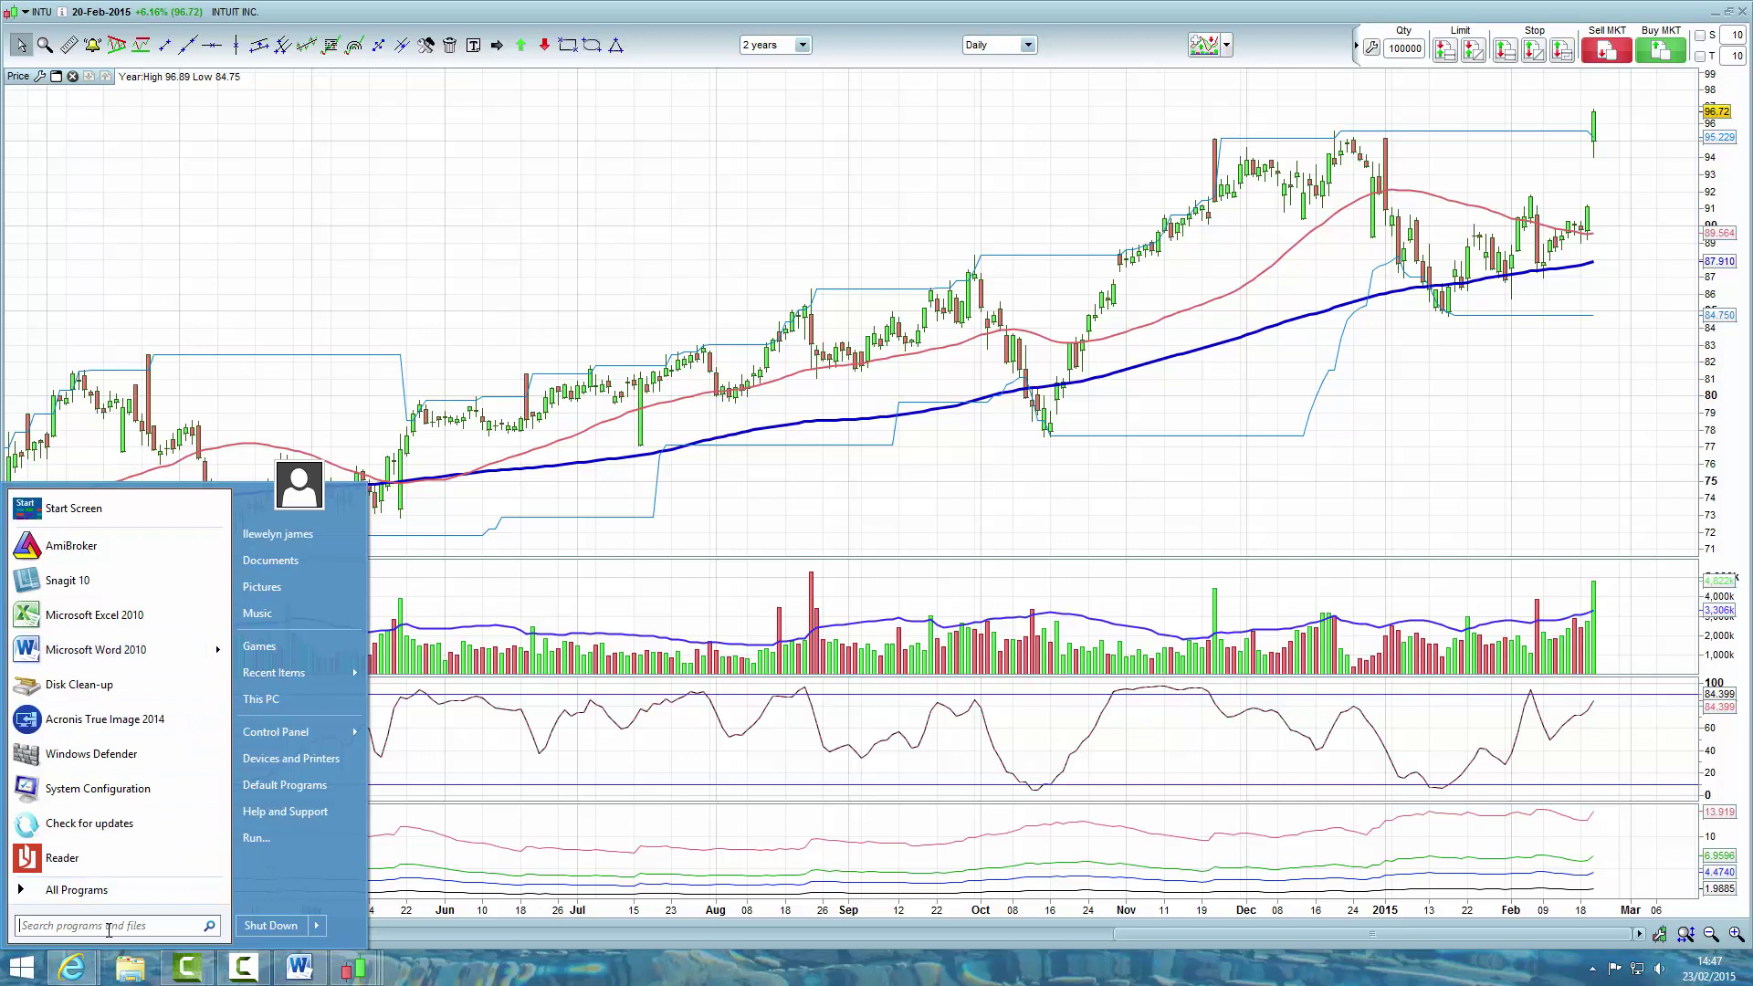
{"action": "type", "text": "calc"}
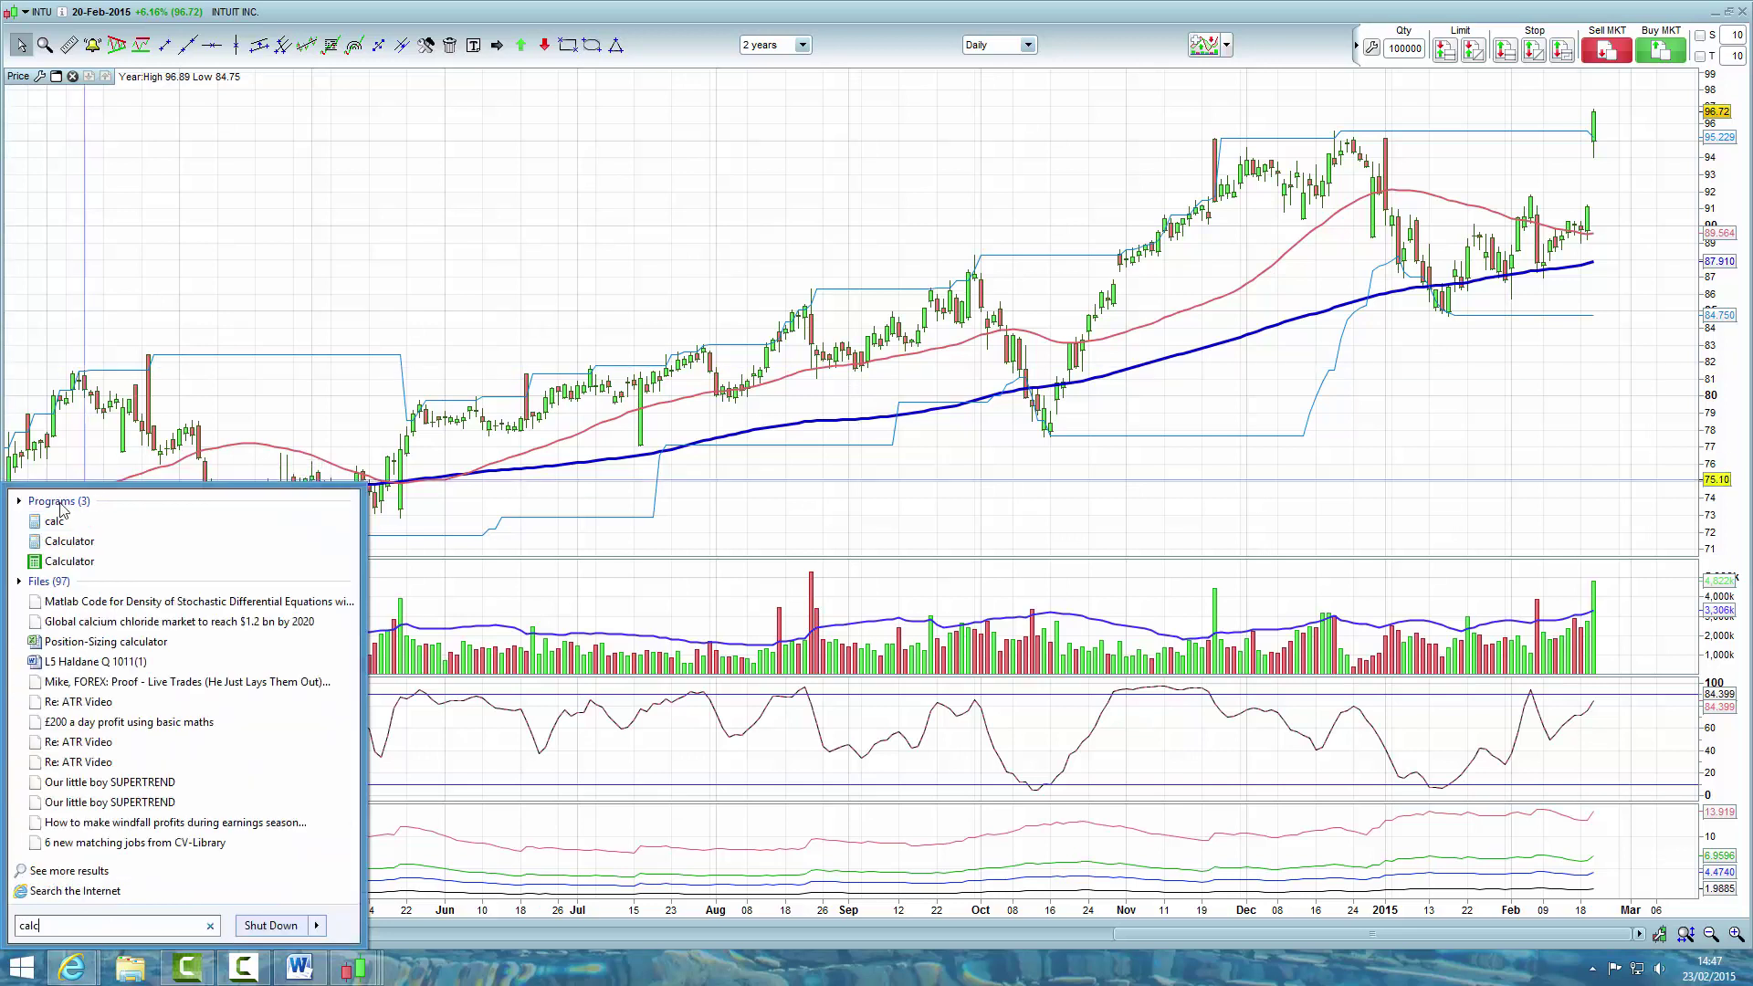
{"action": "left_click", "coordinate": [52, 527]}
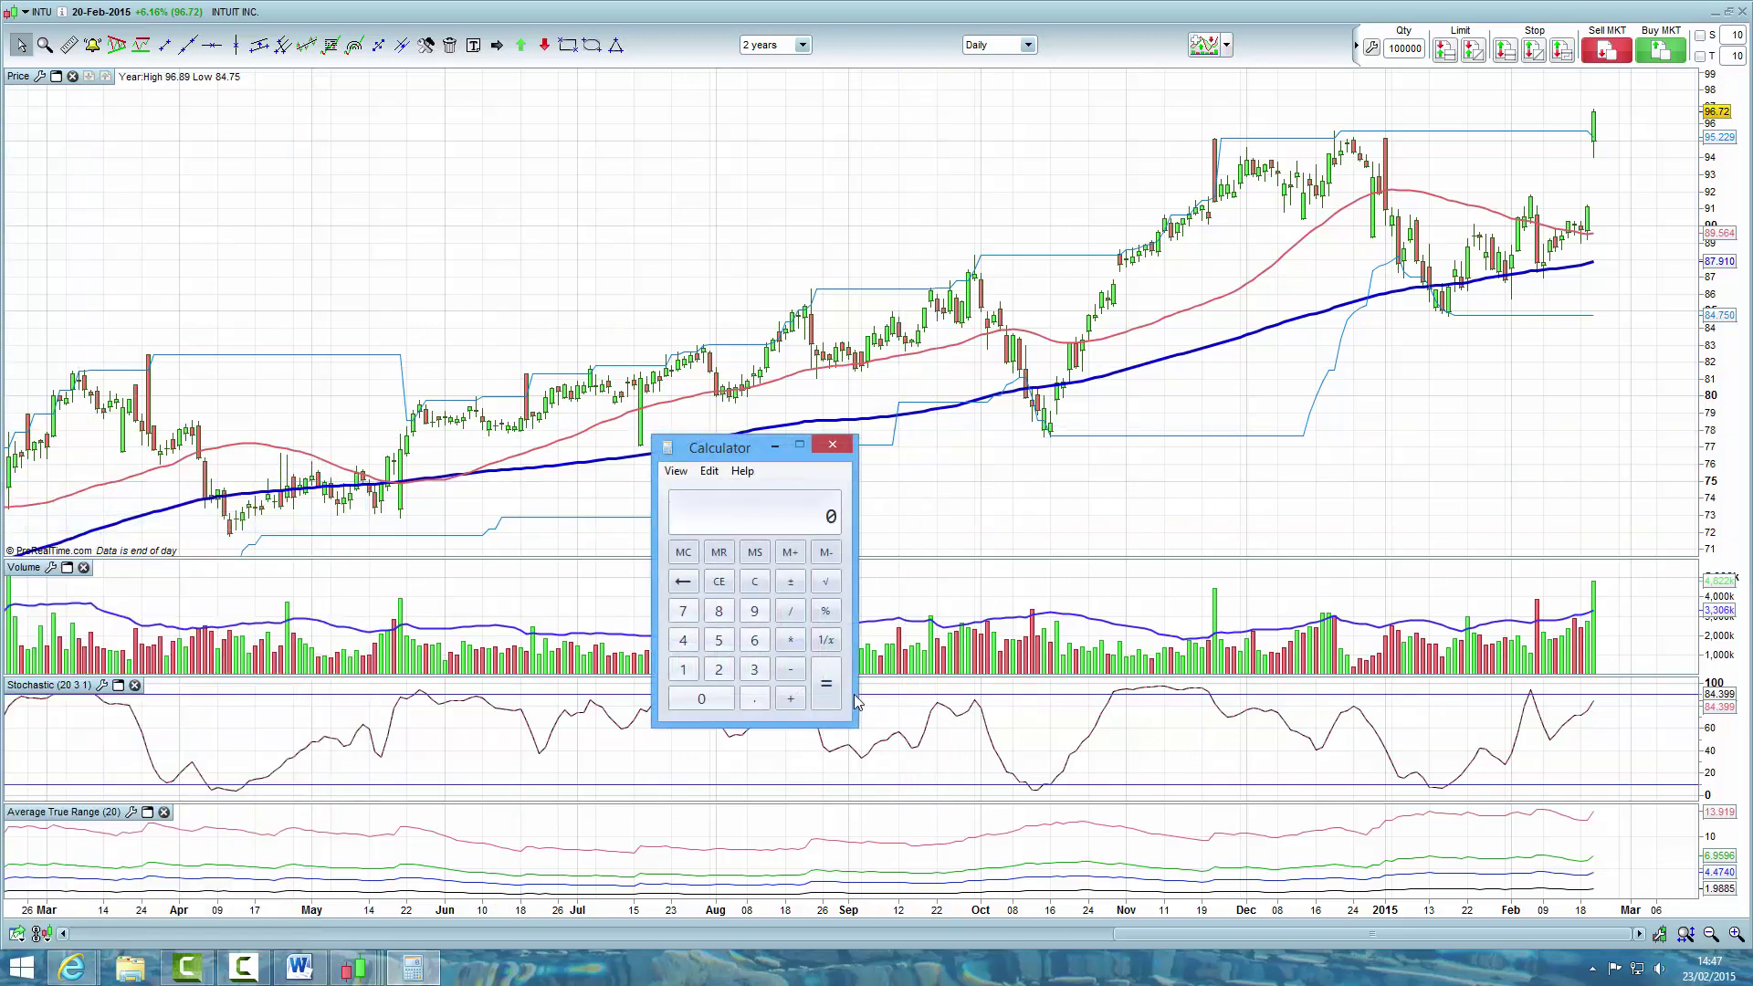
Step: Calculate 500 divided by 13.92, then close the calculator
{"action": "left_click", "coordinate": [718, 639]}
{"action": "left_click", "coordinate": [701, 698]}
{"action": "left_click", "coordinate": [701, 699]}
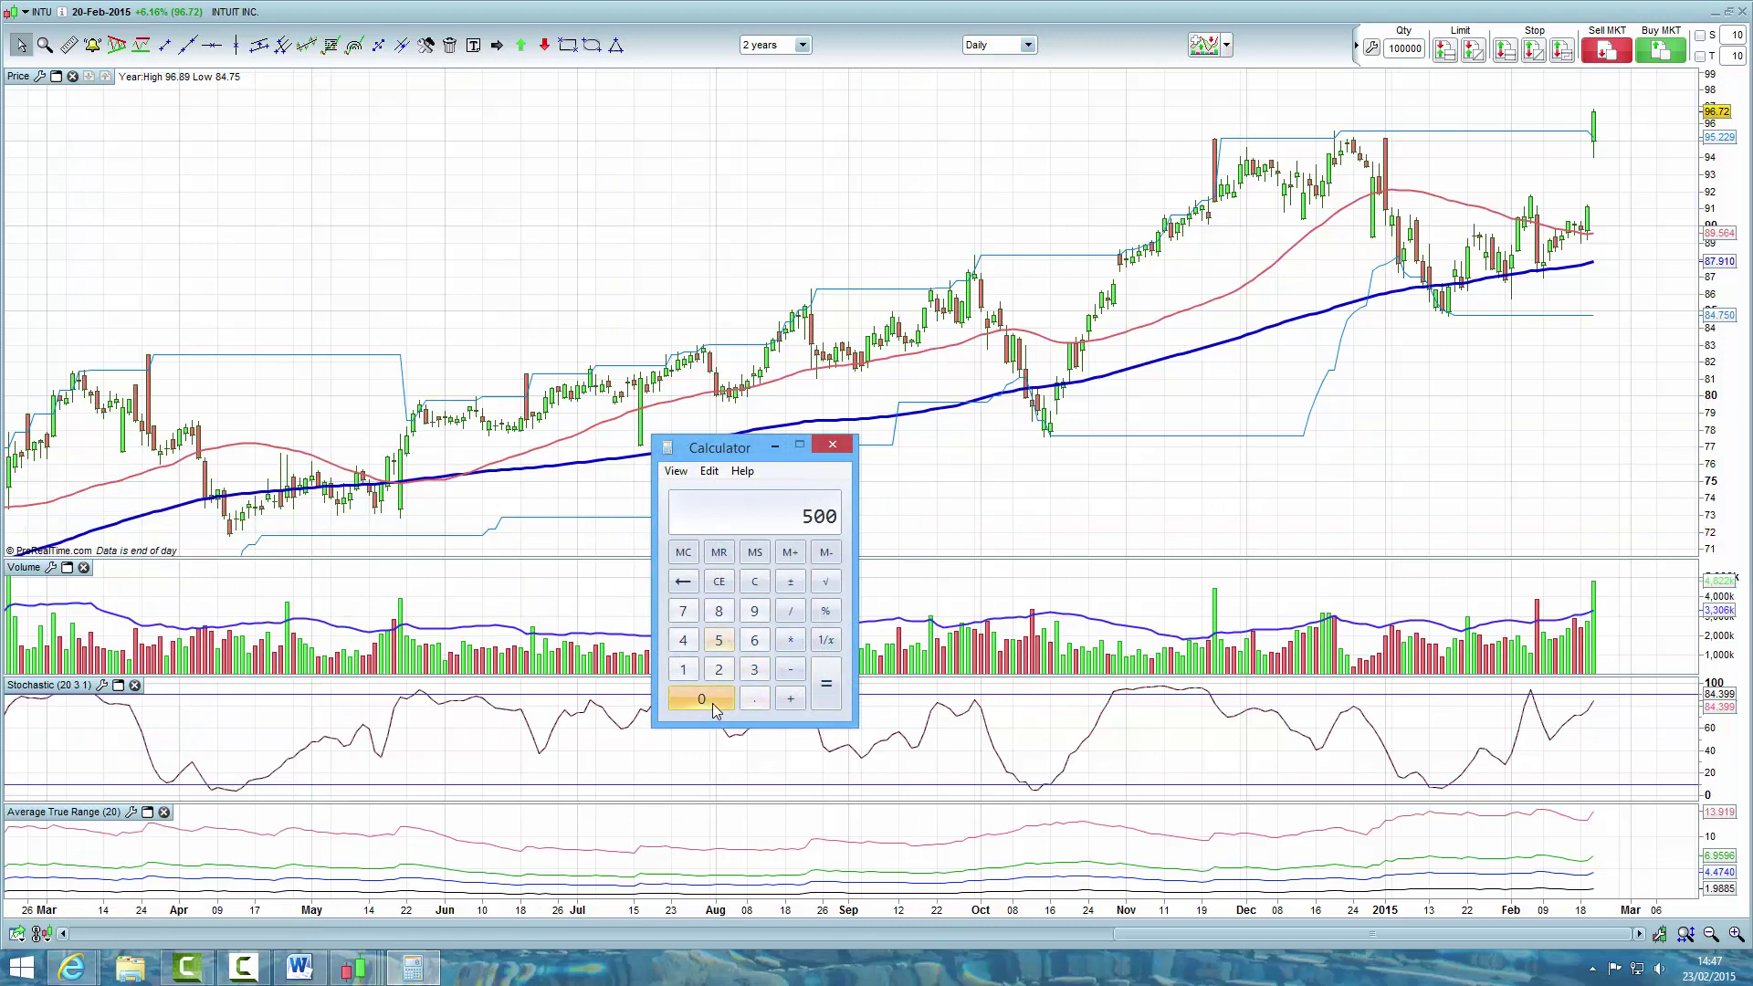
{"action": "left_click", "coordinate": [791, 611]}
{"action": "left_click", "coordinate": [683, 669]}
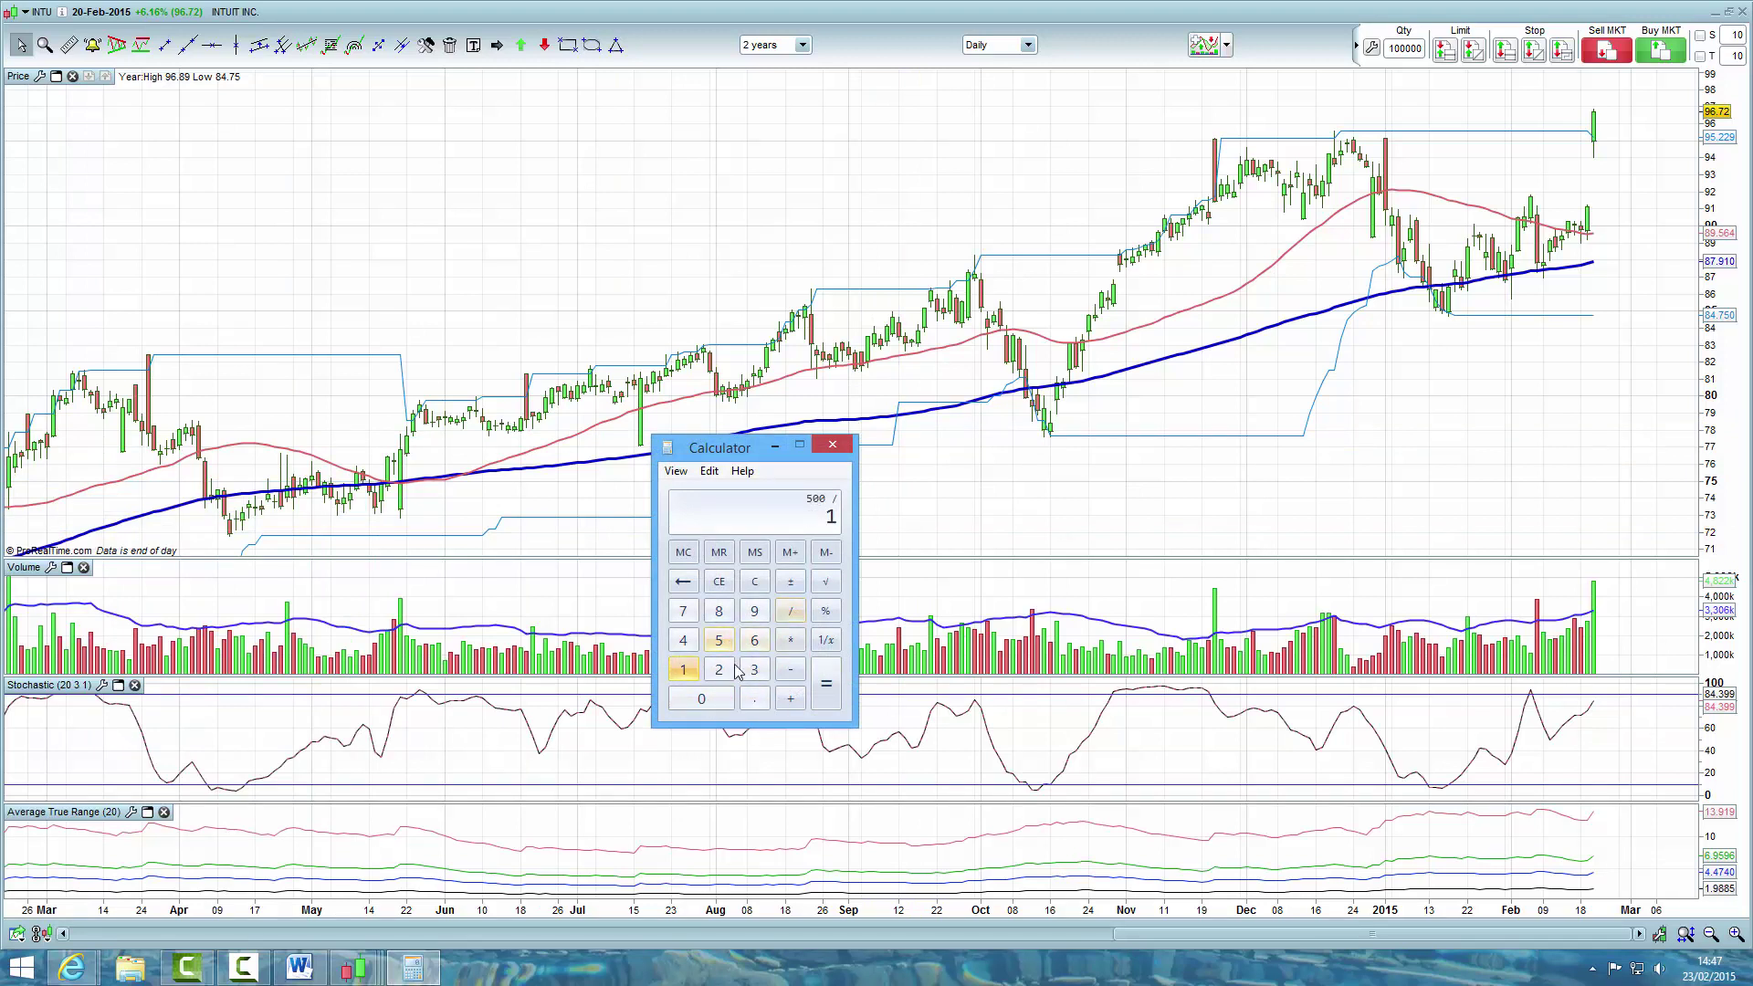
{"action": "left_click", "coordinate": [754, 669]}
{"action": "left_click", "coordinate": [754, 699]}
{"action": "left_click", "coordinate": [754, 611]}
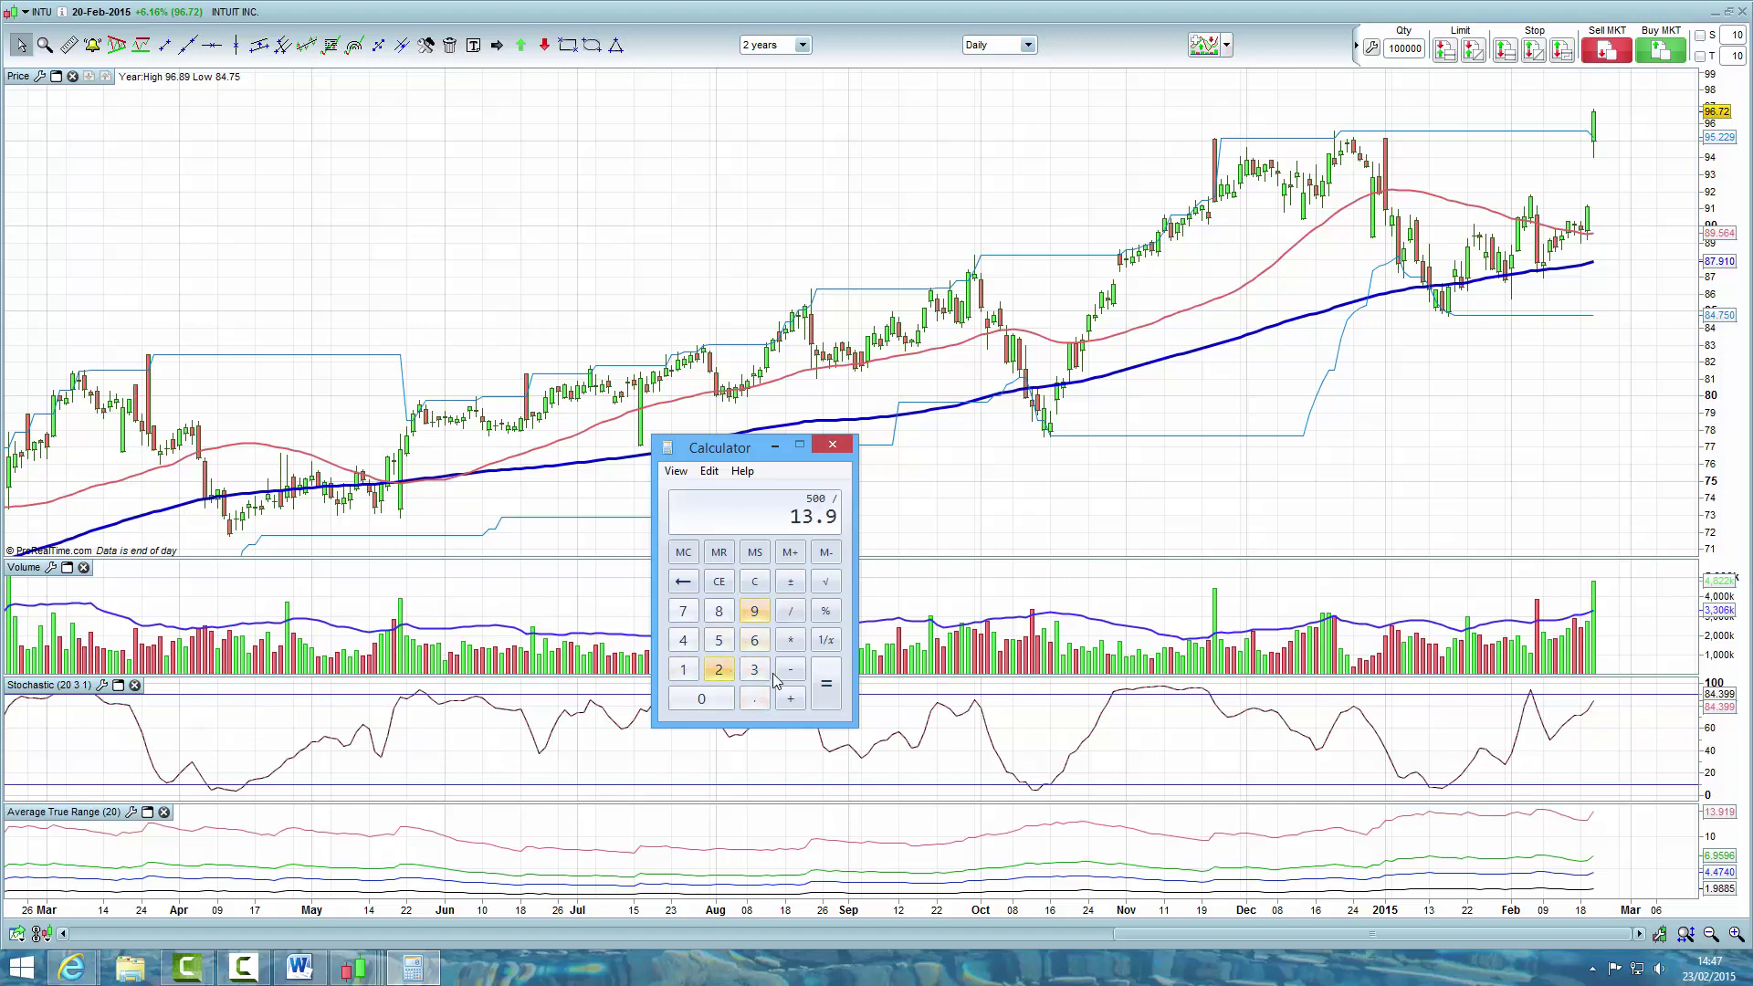
{"action": "left_click", "coordinate": [719, 669]}
{"action": "left_click", "coordinate": [826, 687]}
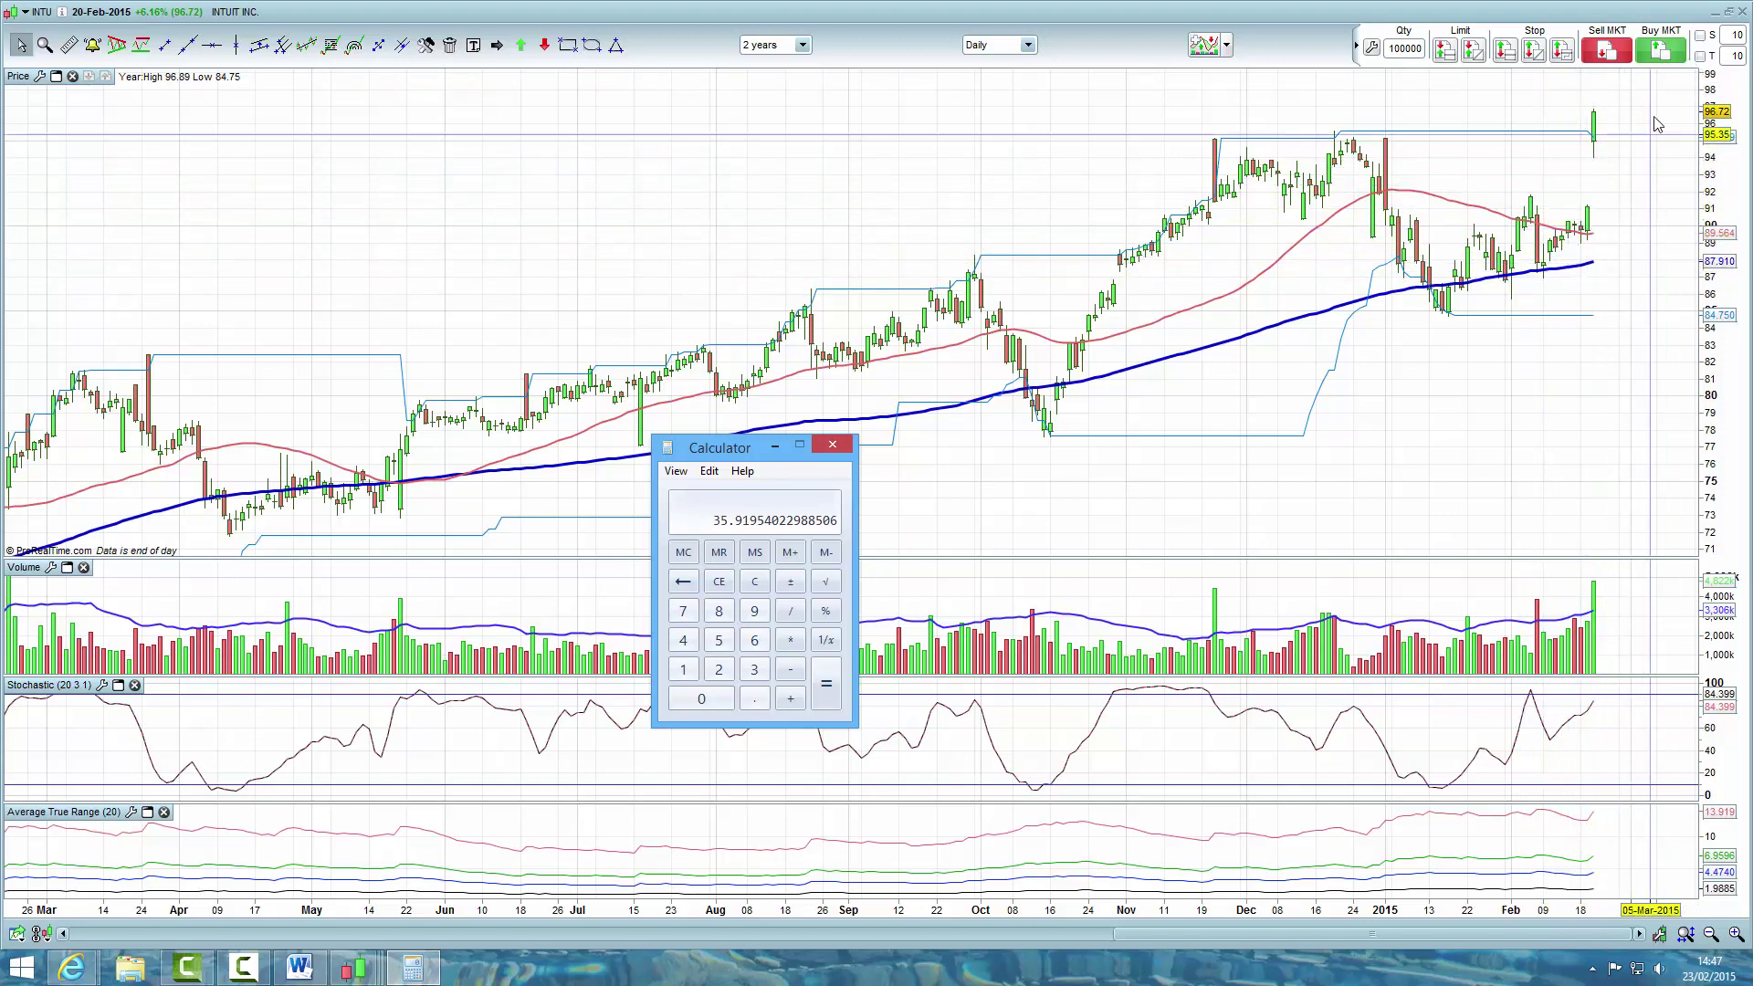
{"action": "key", "text": "alt+F4"}
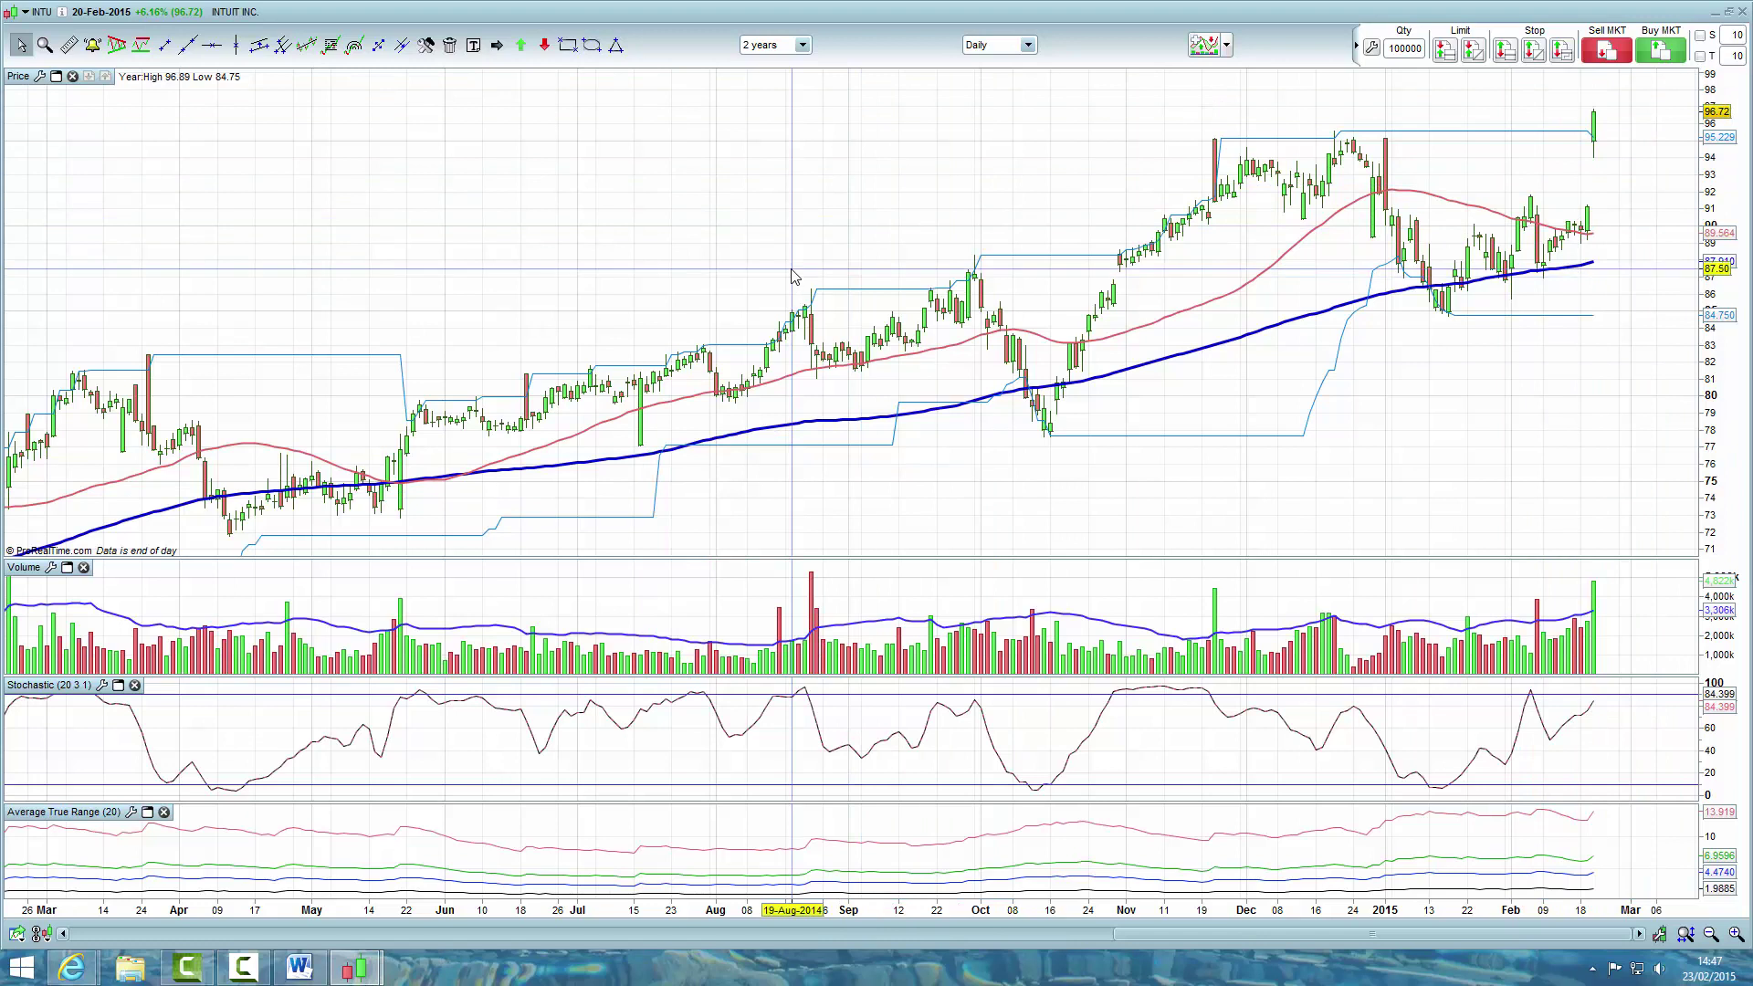
Step: Return to the main ProRealTime window, reopen ProScreener and select the DailyBoSignals screener
{"action": "mouse_move", "coordinate": [794, 275]}
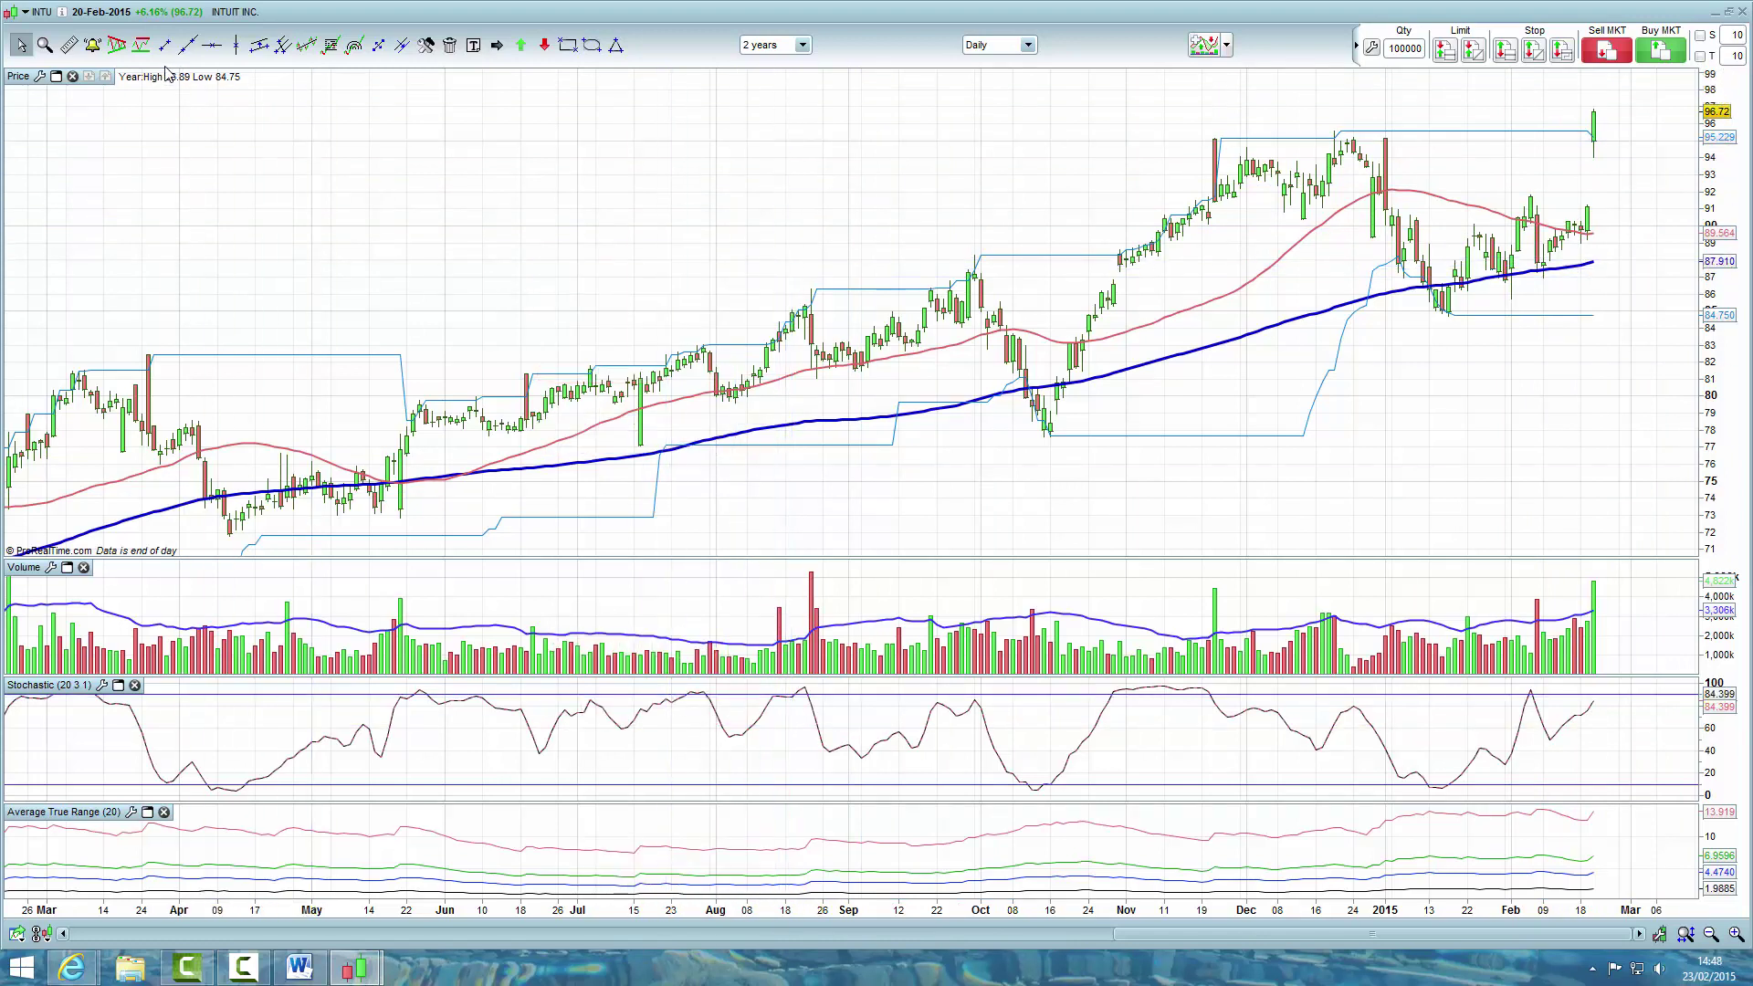
{"action": "mouse_move", "coordinate": [360, 967]}
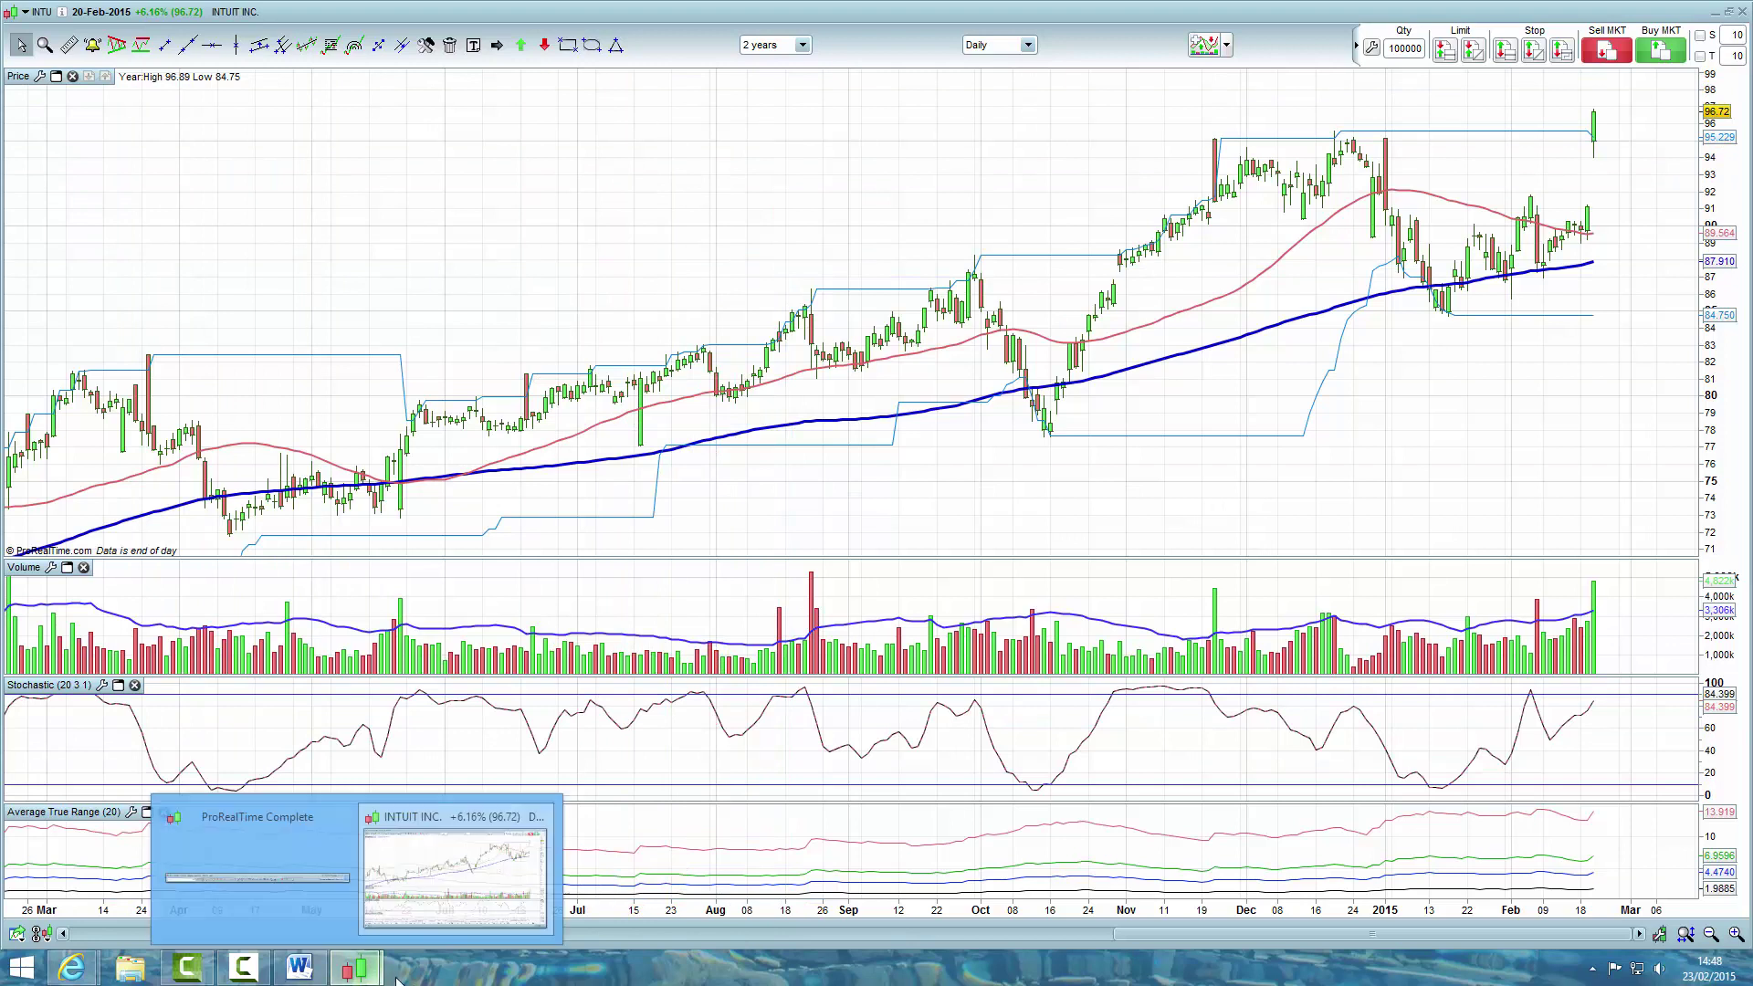
{"action": "left_click", "coordinate": [286, 875]}
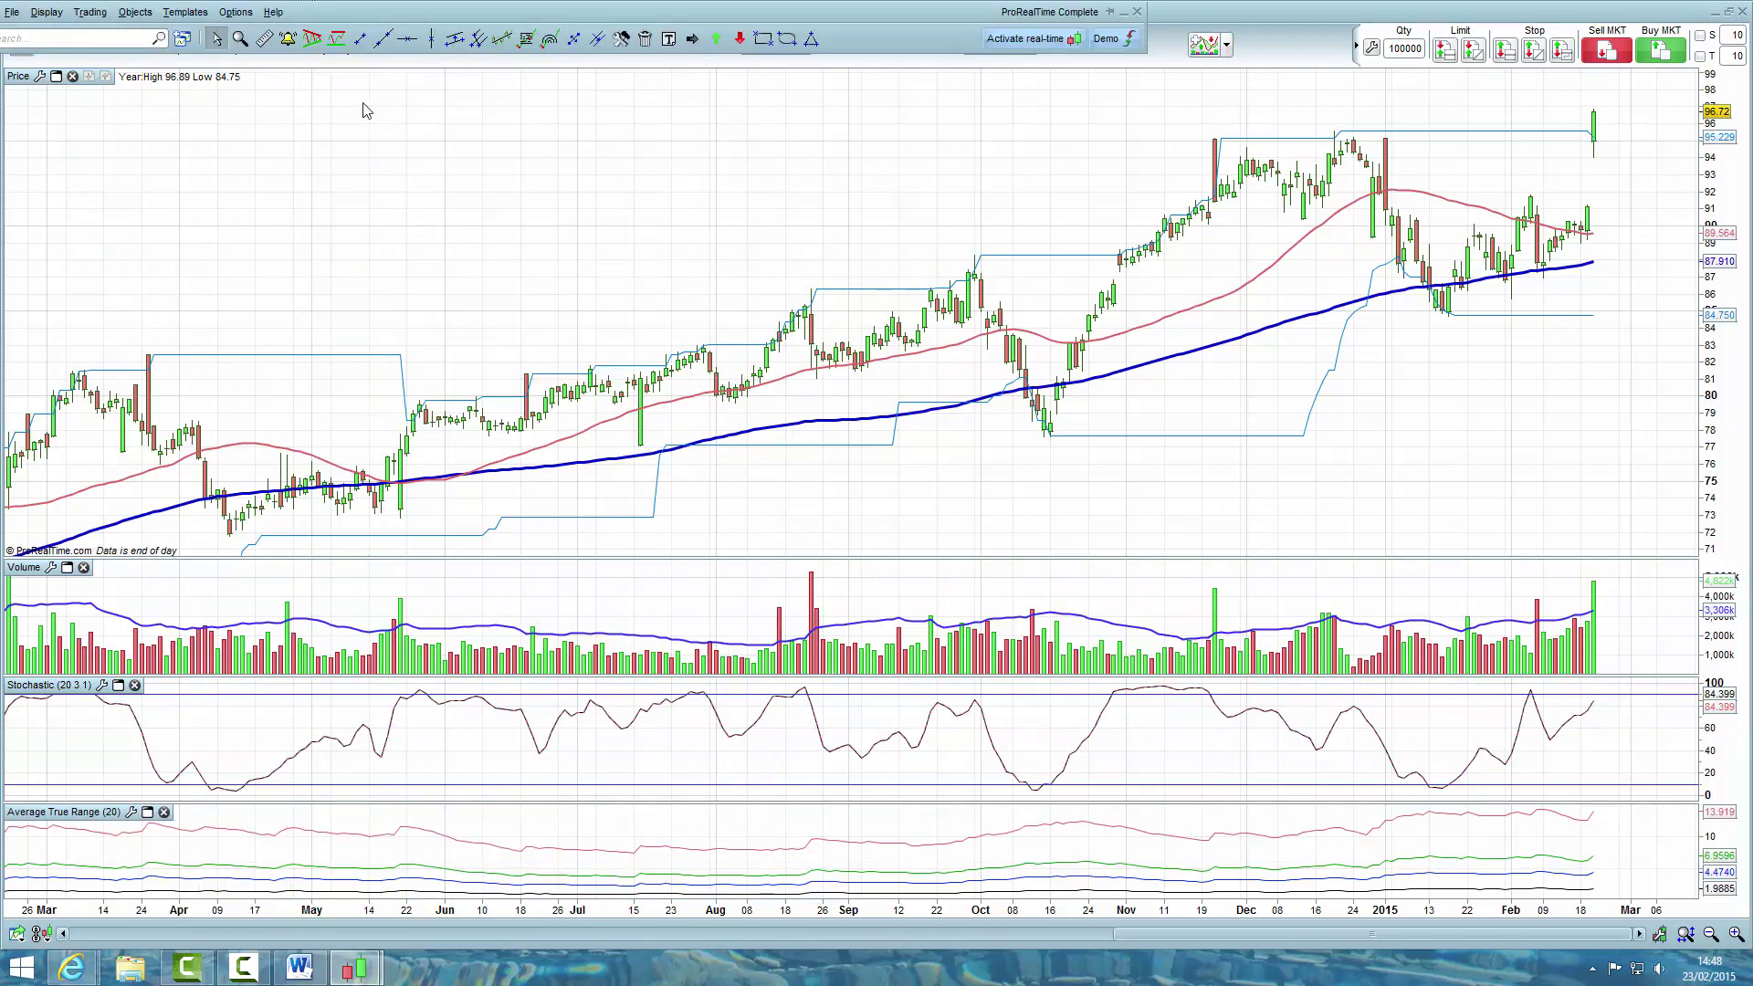
{"action": "left_click", "coordinate": [48, 12]}
{"action": "left_click", "coordinate": [82, 138]}
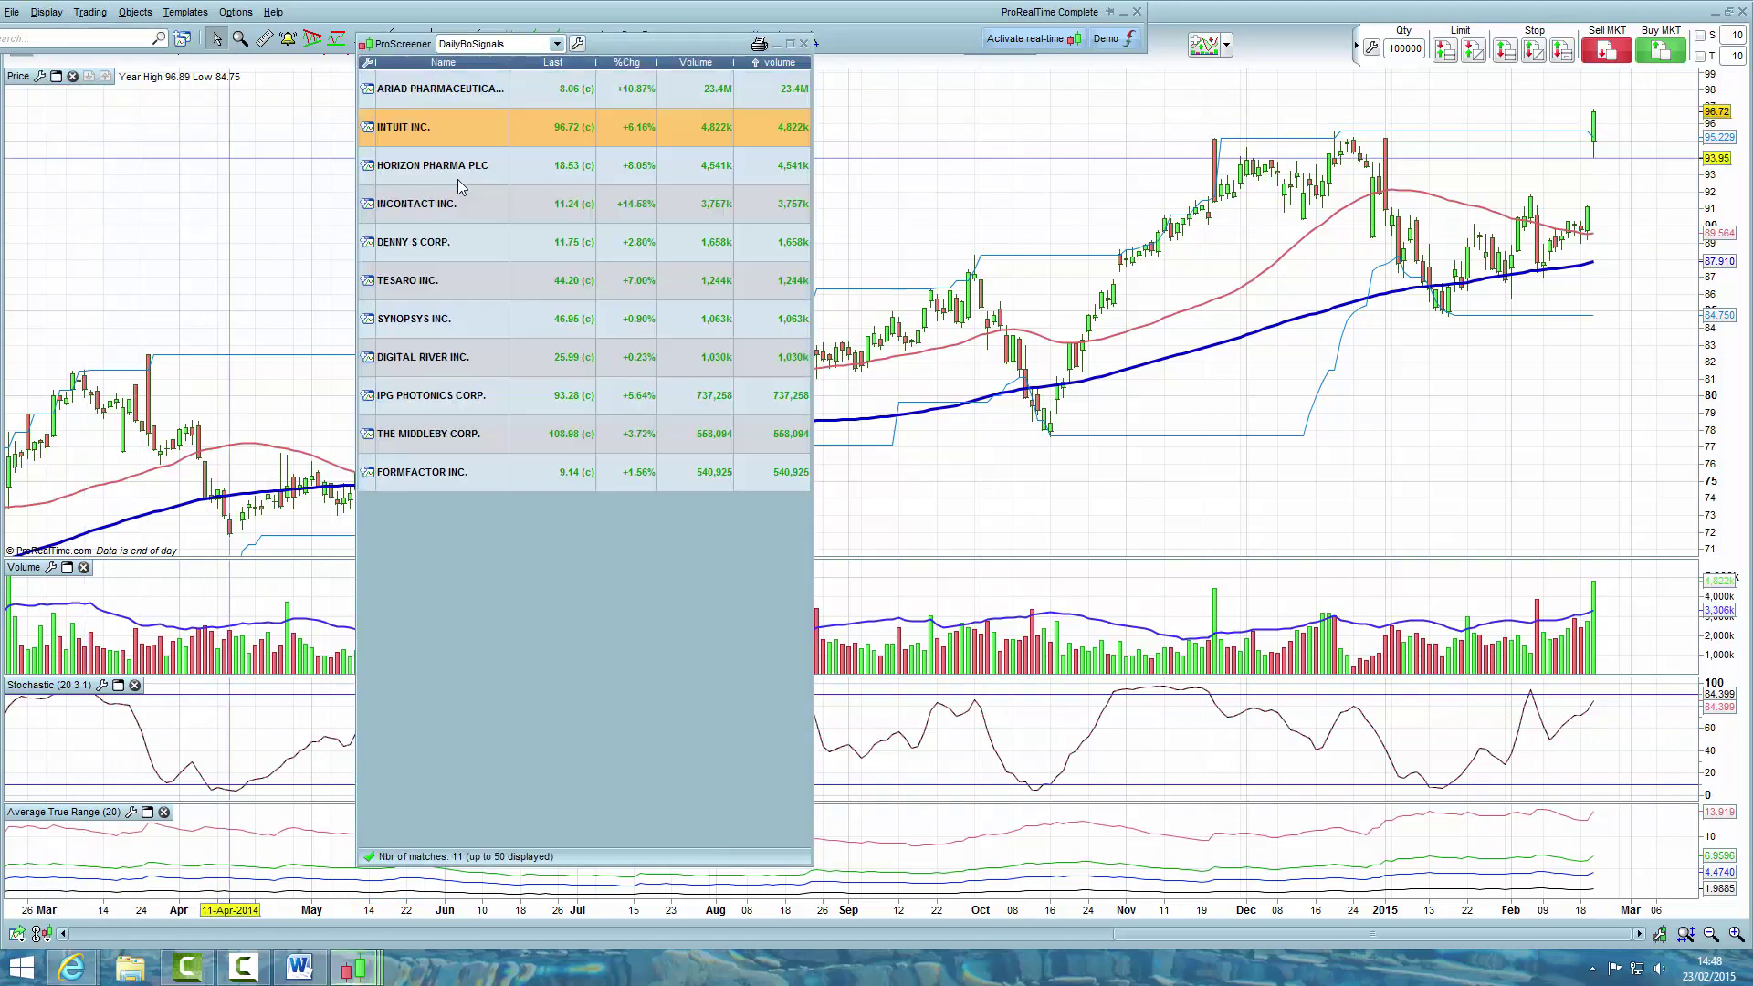
{"action": "left_click", "coordinate": [556, 44]}
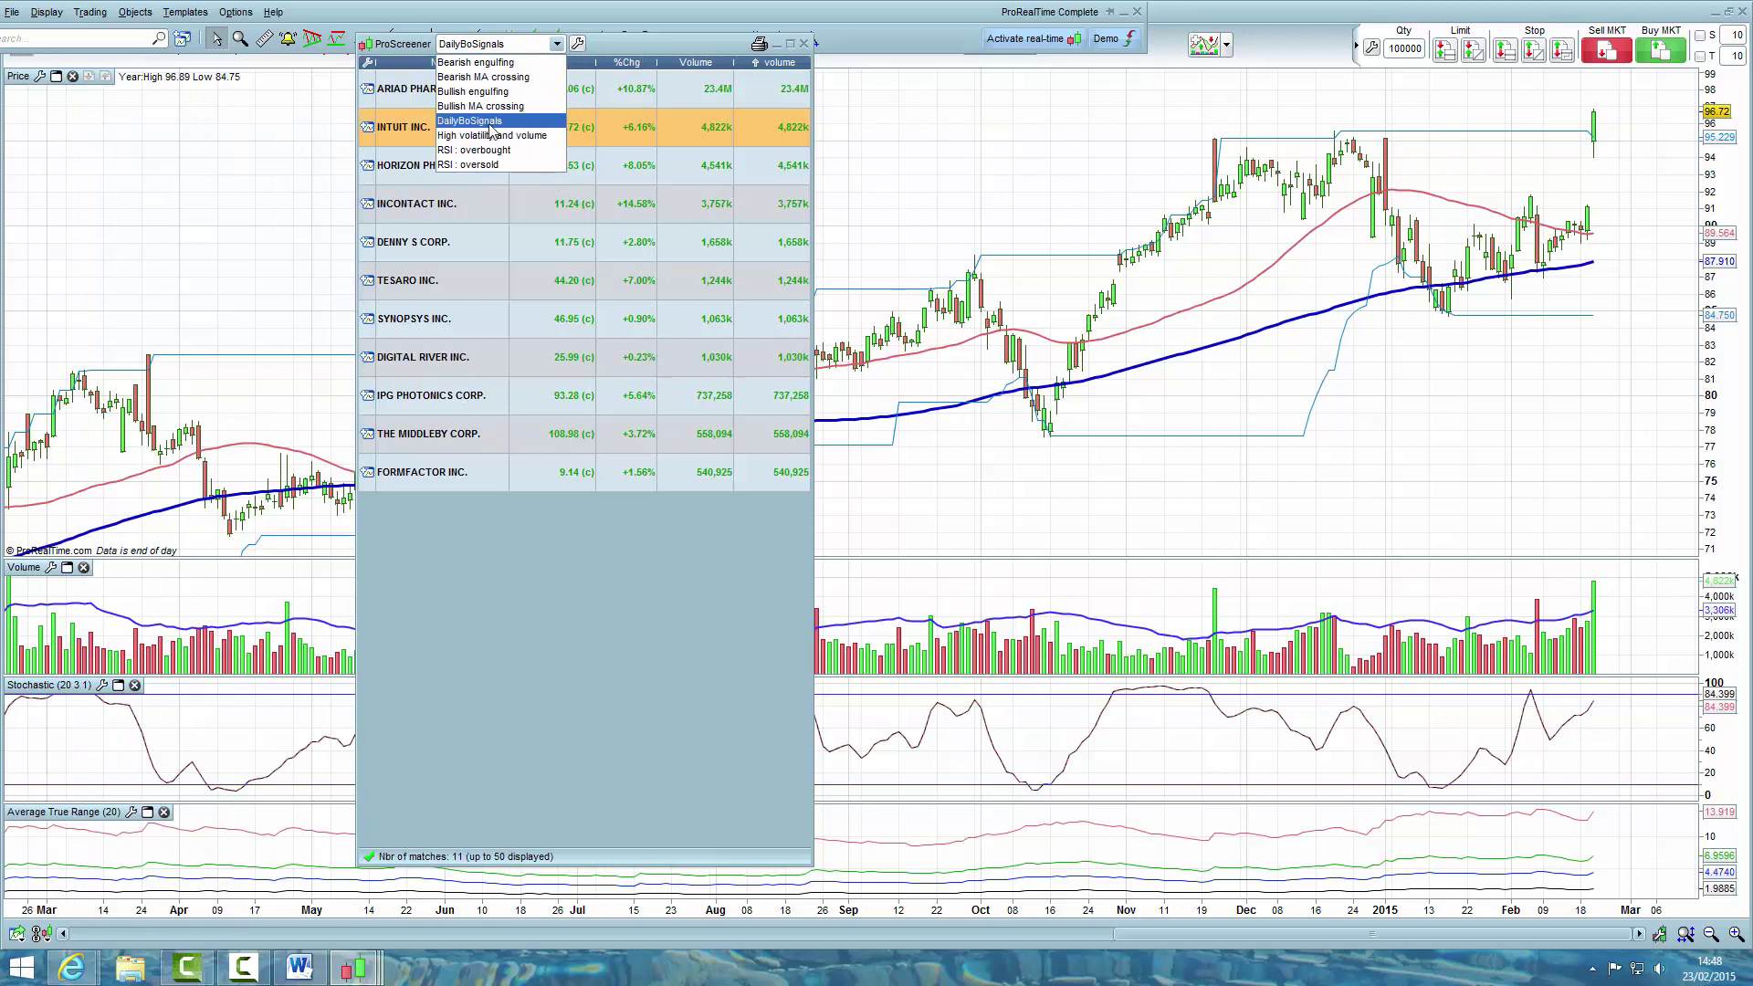
{"action": "left_click", "coordinate": [526, 120]}
Step: Switch the DailyBoSignals screener's list to scan back to NYSE : All and execute it
{"action": "left_click", "coordinate": [578, 43]}
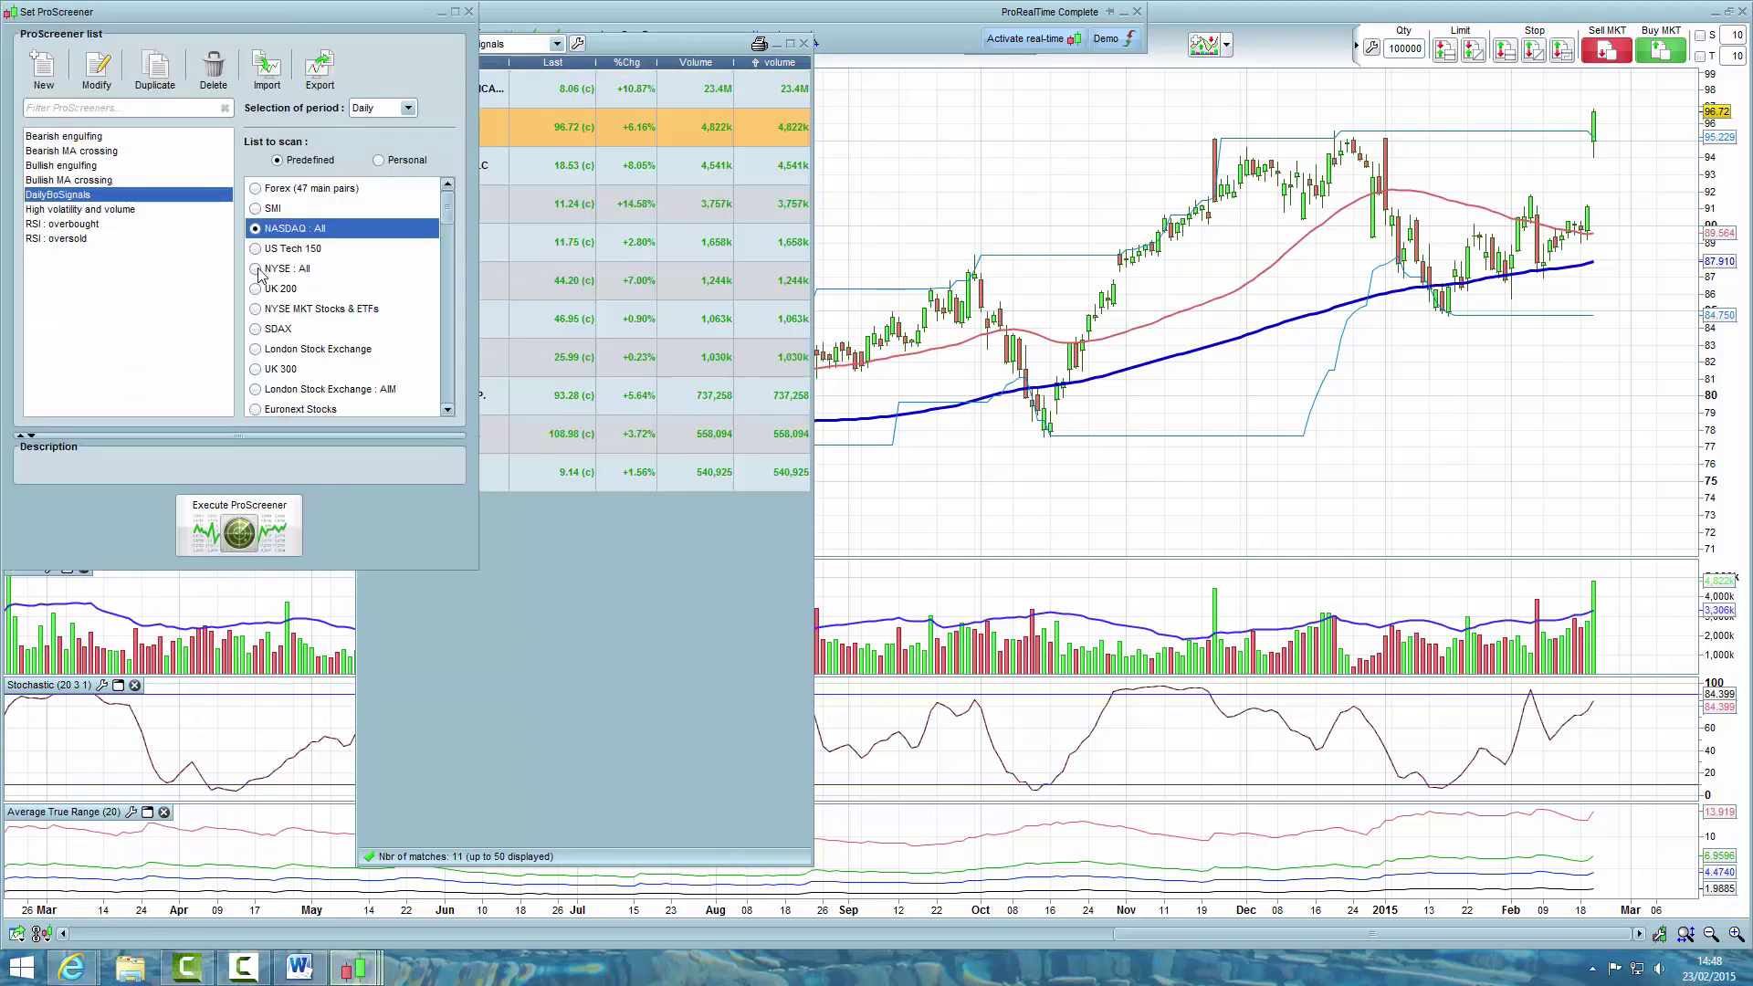
{"action": "left_click", "coordinate": [260, 270]}
{"action": "left_click", "coordinate": [260, 270]}
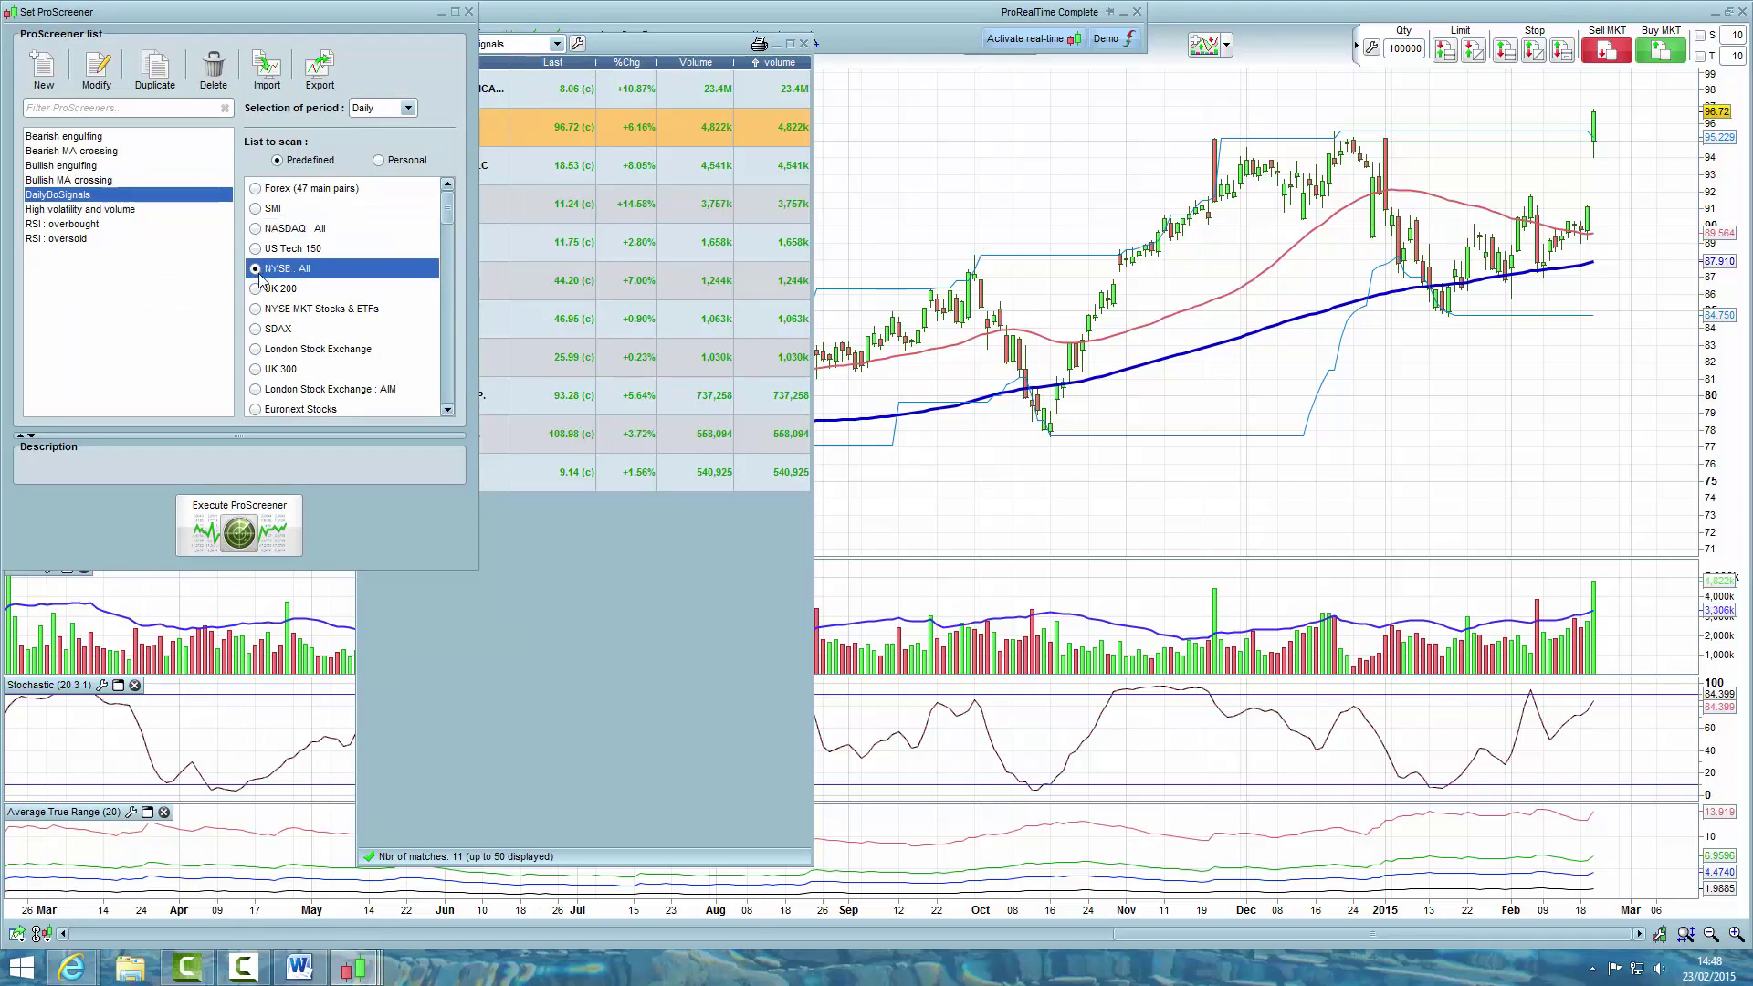
{"action": "left_click", "coordinate": [282, 528]}
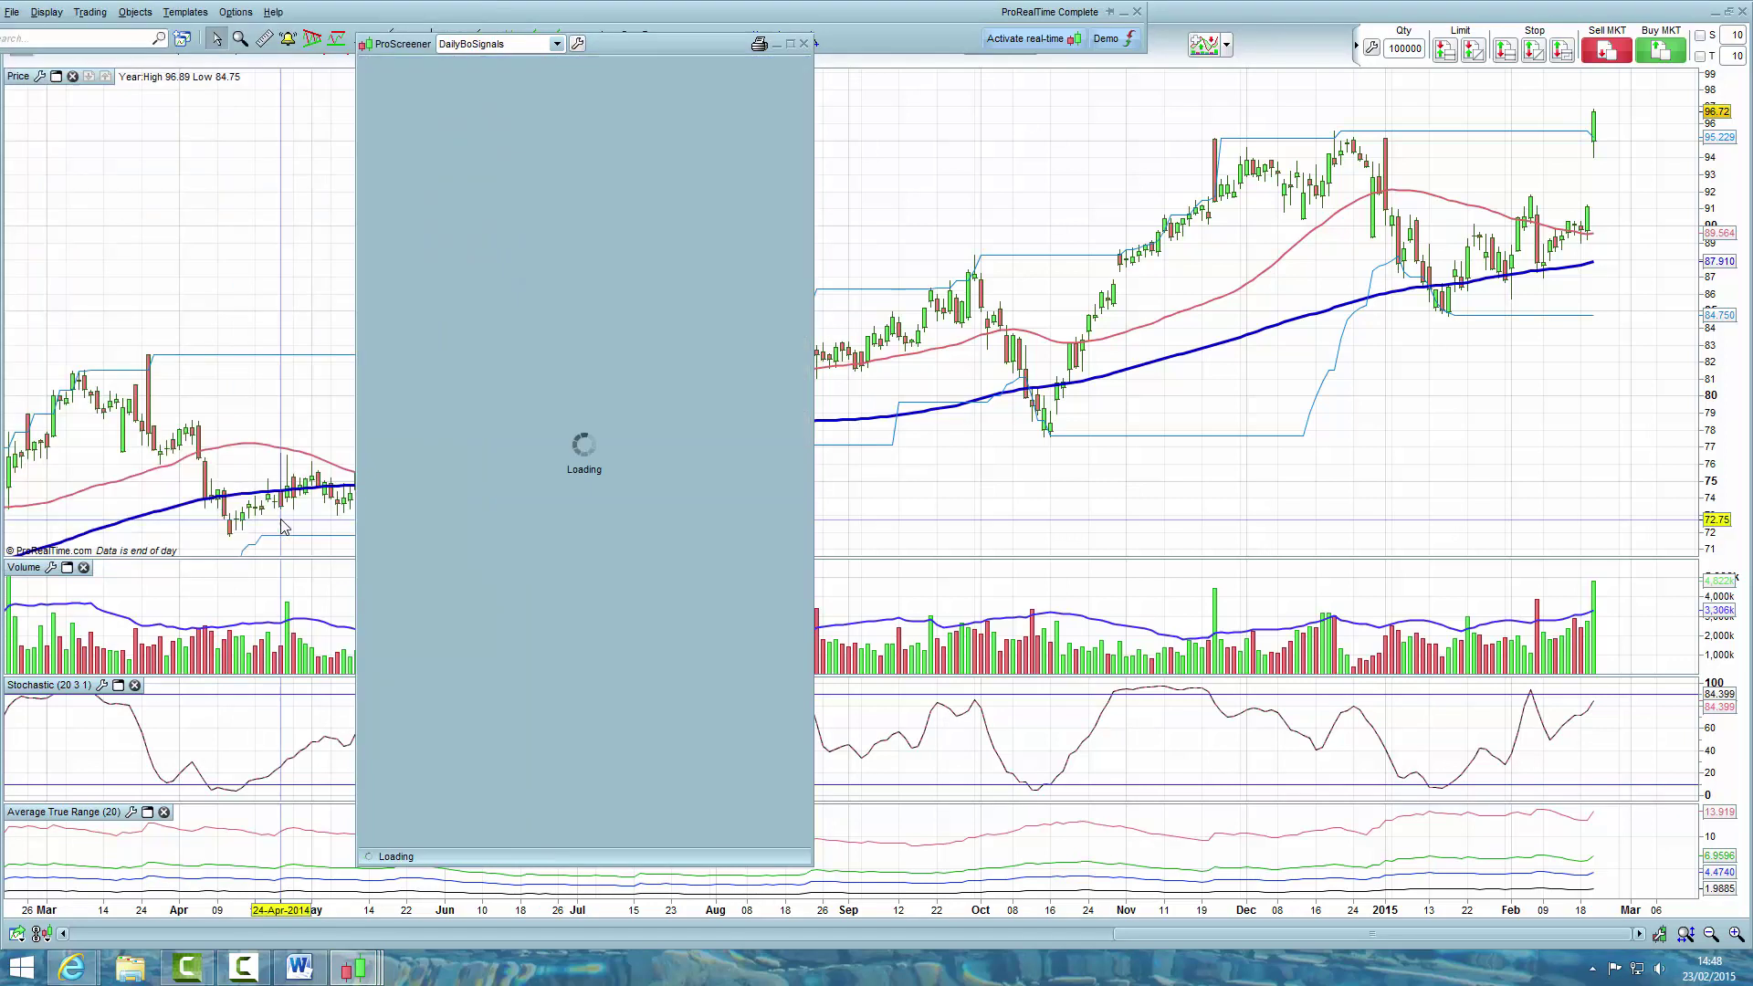